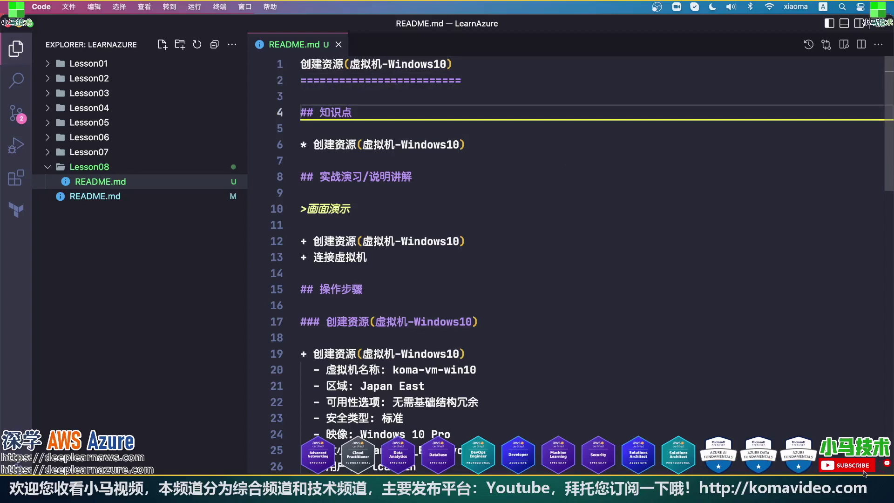
Read through the Lesson08 README, from the topic outline to the Windows 10 virtual machine creation settings.
key(Down)
key(Down)
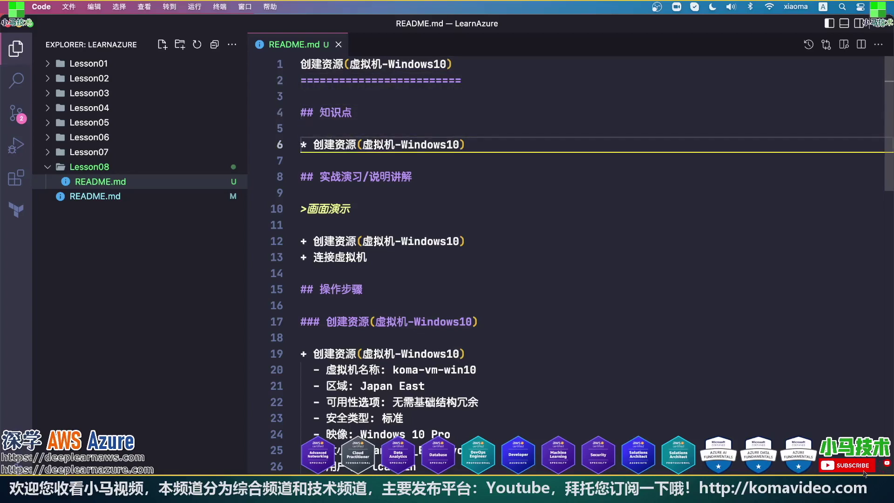
key(Down)
key(Down)
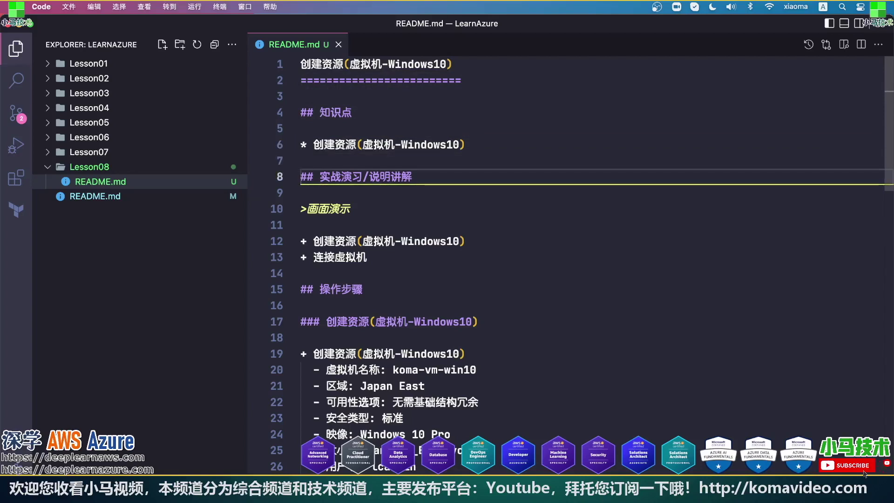
key(Down)
key(Down)
key(Down)
key(Down)
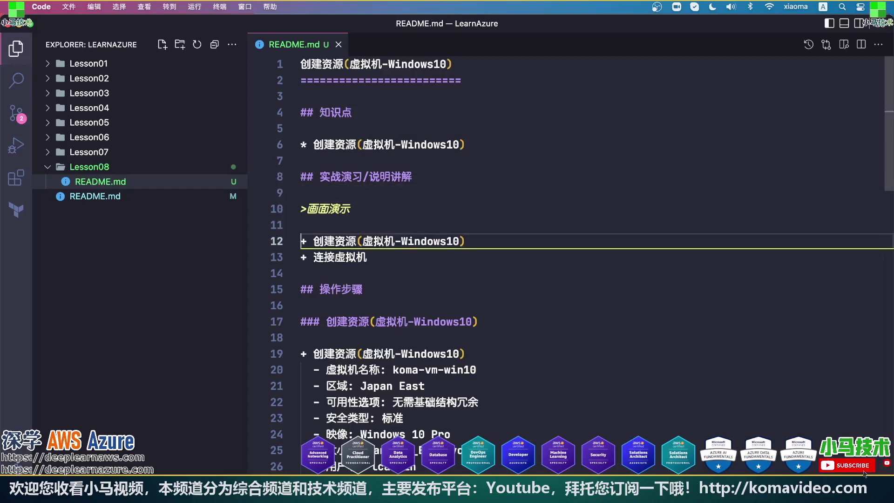
key(Down)
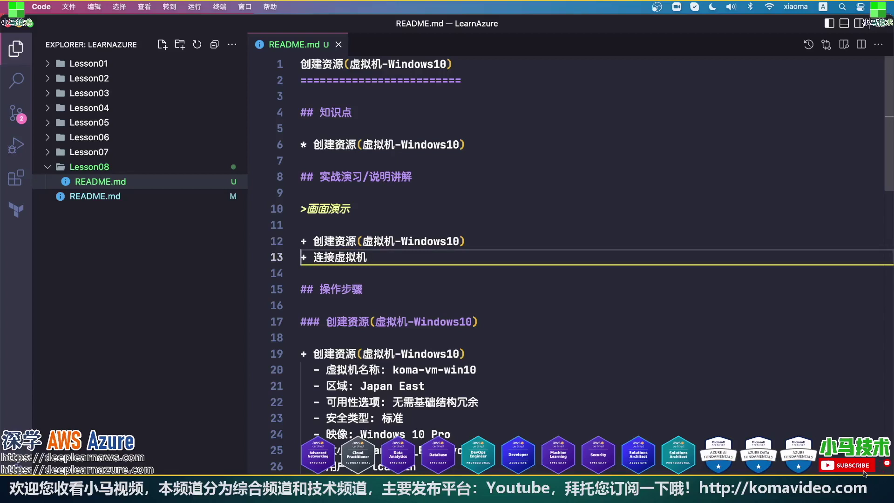
key(Down)
key(Down)
scroll(643, 329, down, 5)
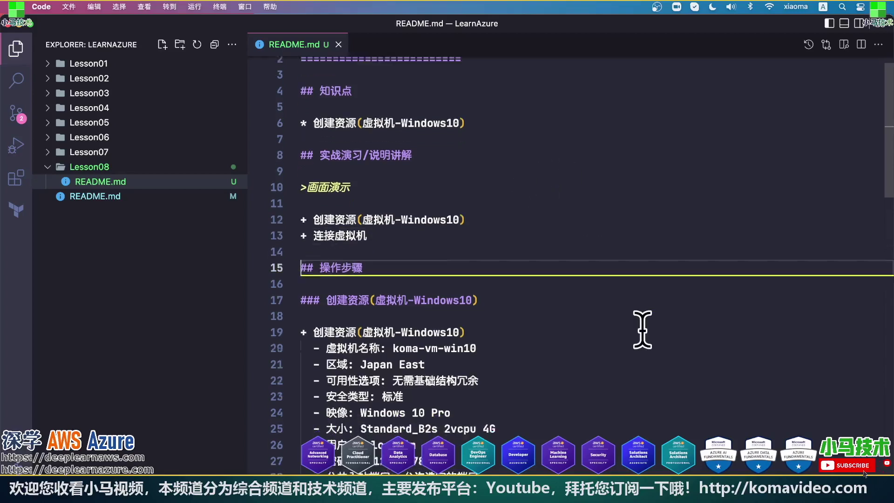
scroll(642, 330, down, 3)
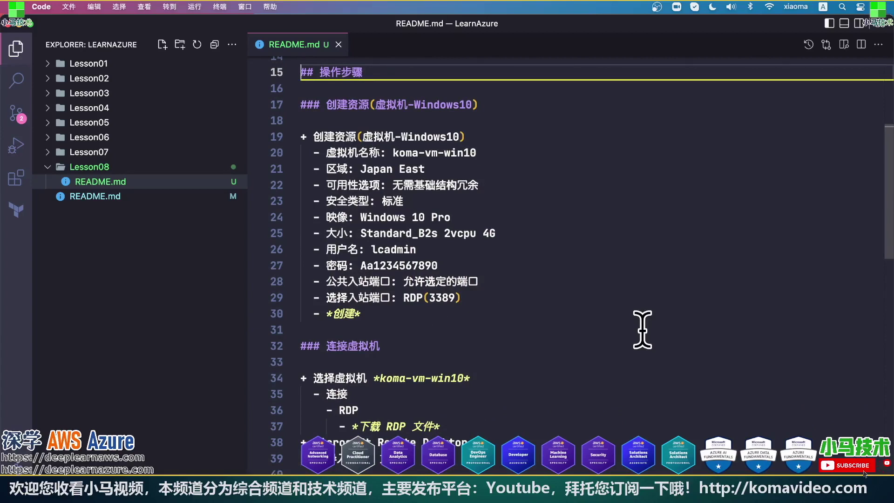
Copy the virtual machine name koma-vm-win10 from the README's creation settings.
click(394, 152)
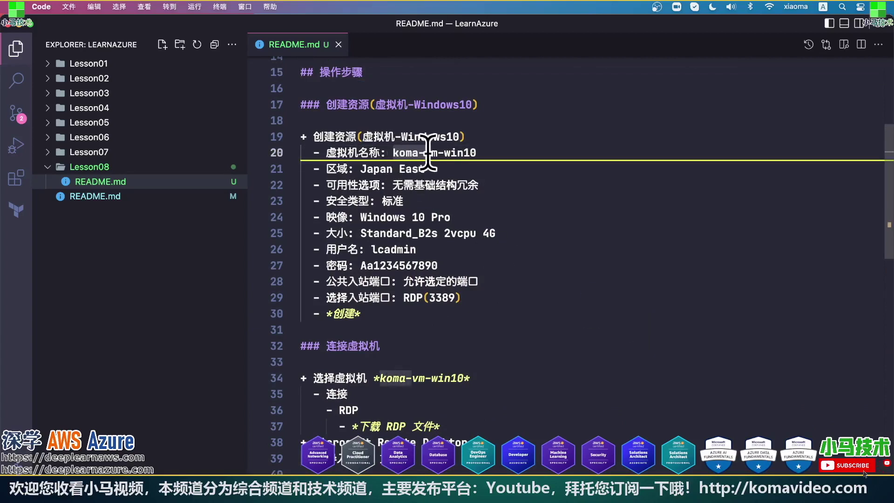
drag(427, 152, 480, 152)
key(ctrl+c)
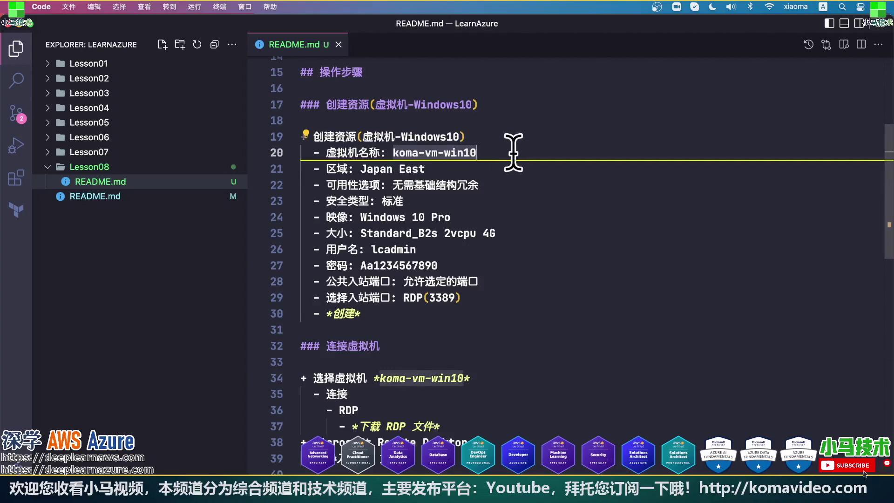
Switch to the Azure portal in the browser and start creating a new Azure virtual machine (Azure 虚拟机) from the virtual machines page.
key(super+Tab)
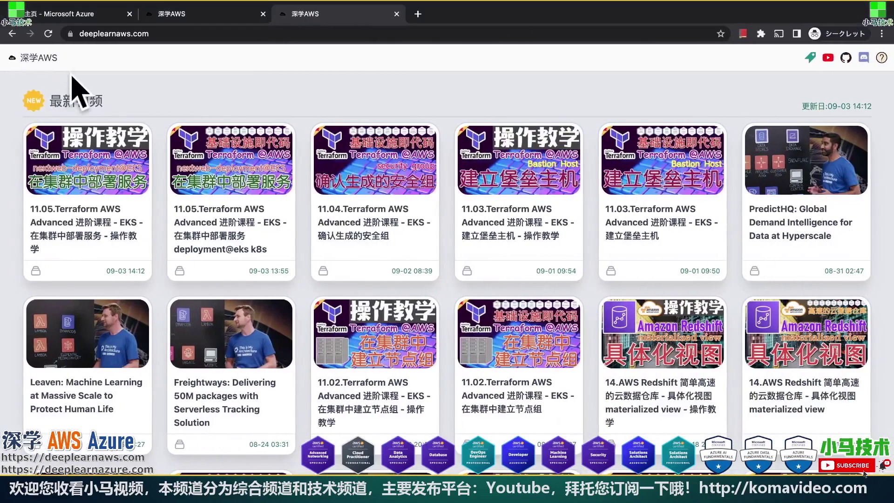
click(65, 18)
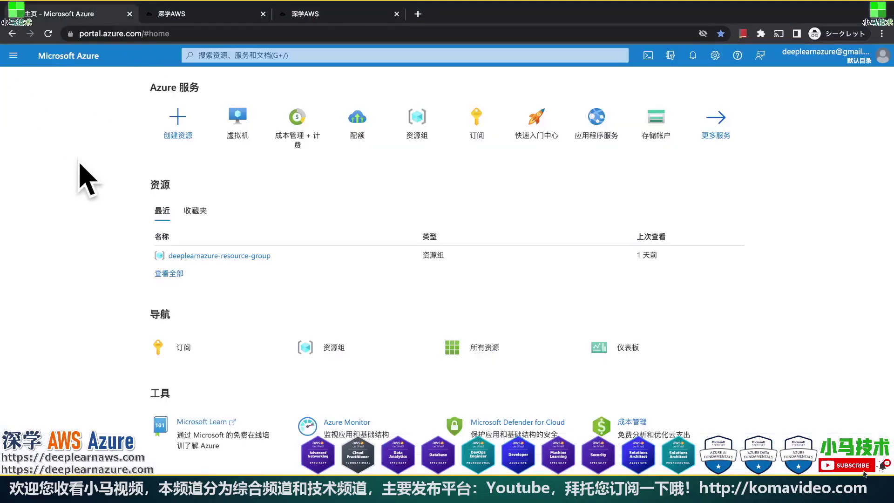
click(218, 56)
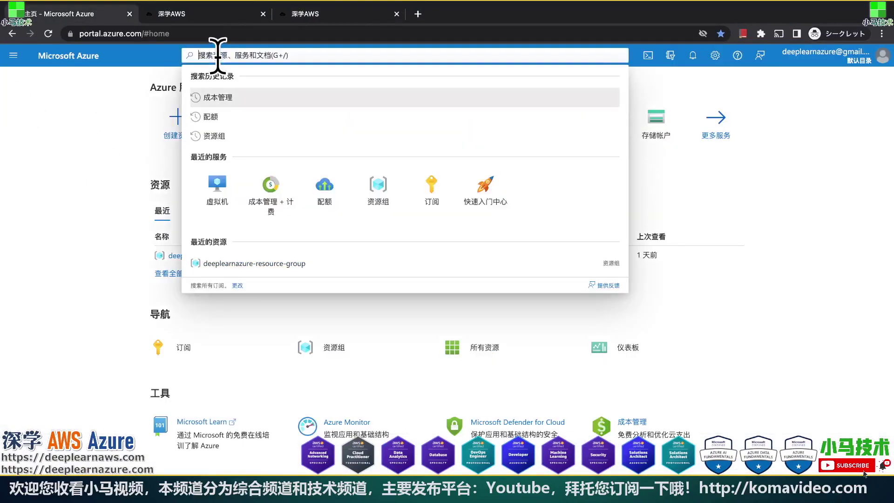
click(39, 176)
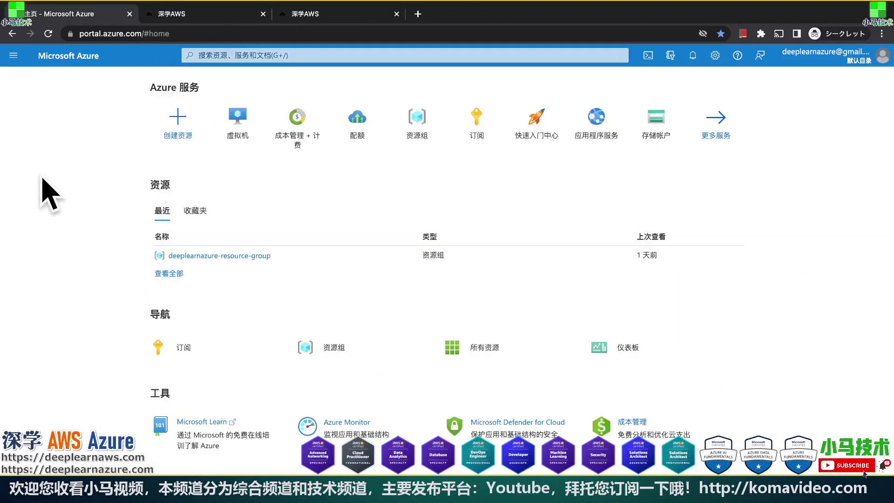
click(239, 122)
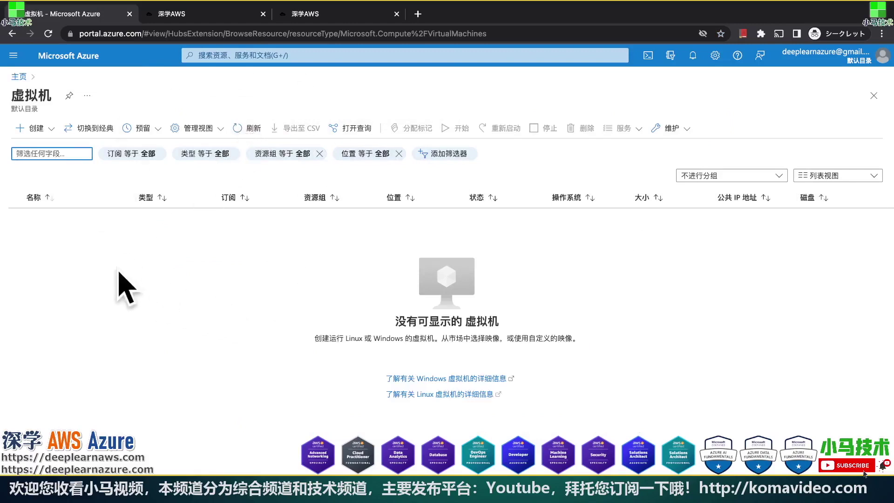
click(48, 128)
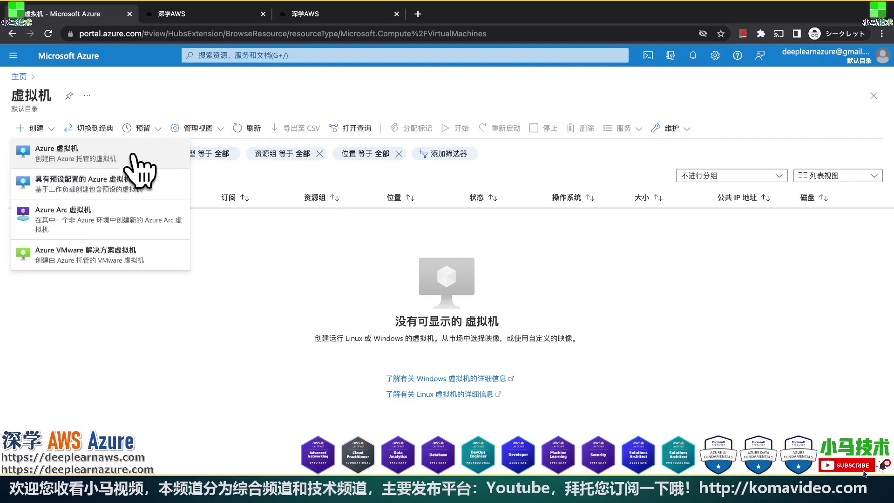
click(134, 156)
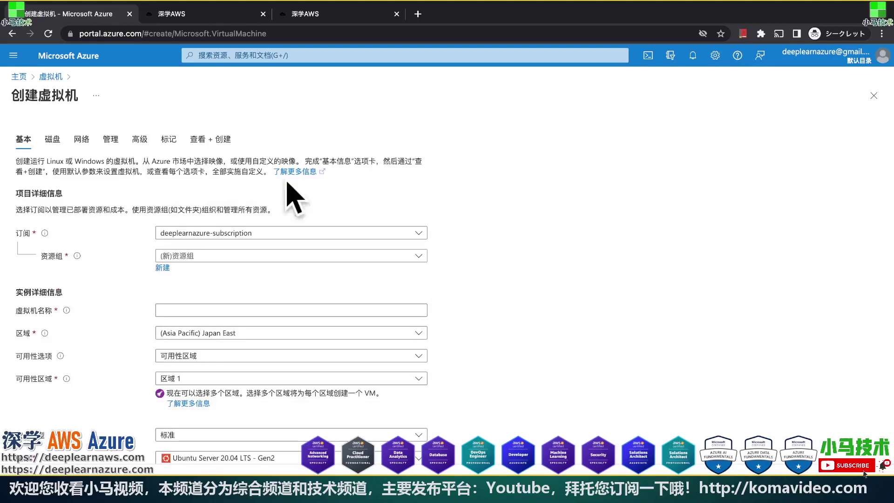
Select deeplearnazure-subscription as the subscription and deeplearnazure-resource-group as the resource group.
click(345, 233)
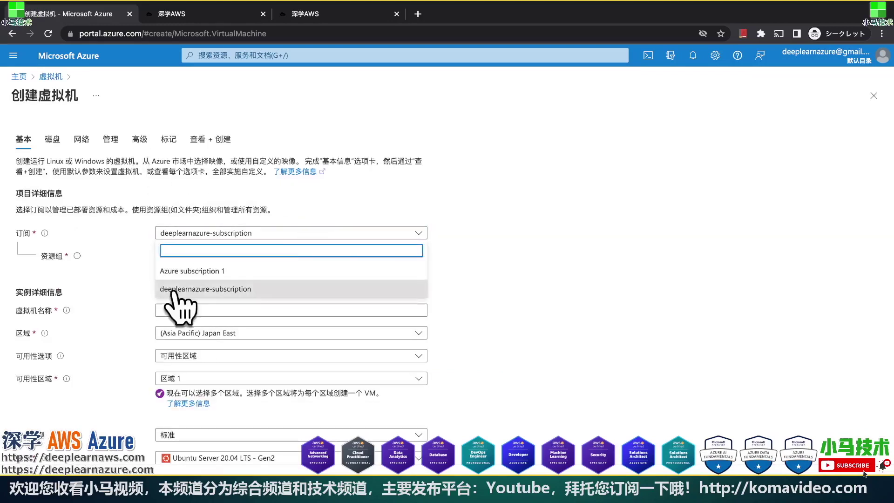
click(234, 289)
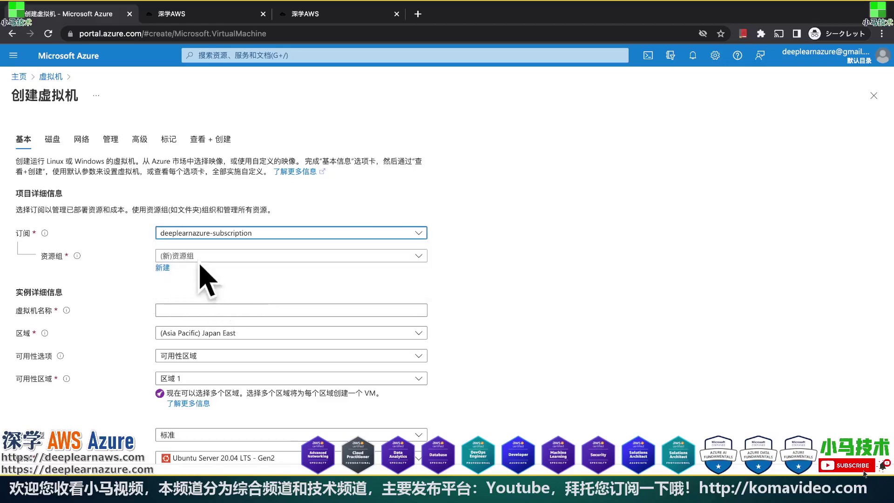
click(233, 257)
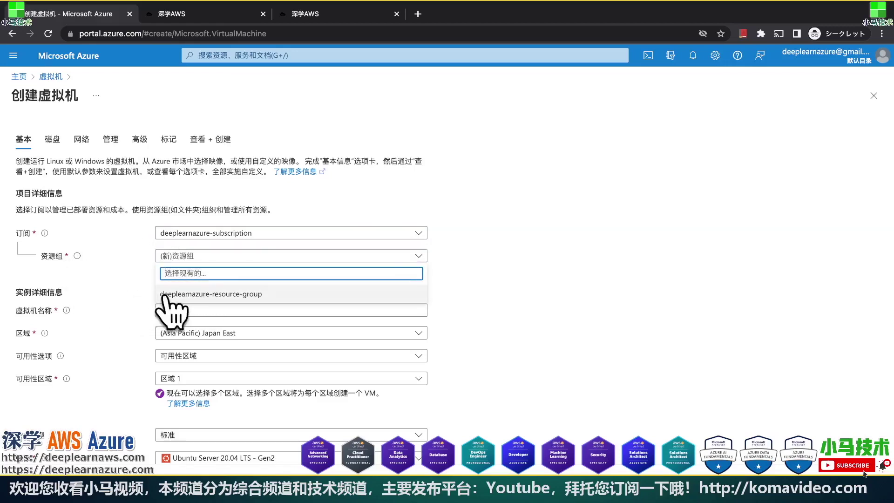
click(227, 294)
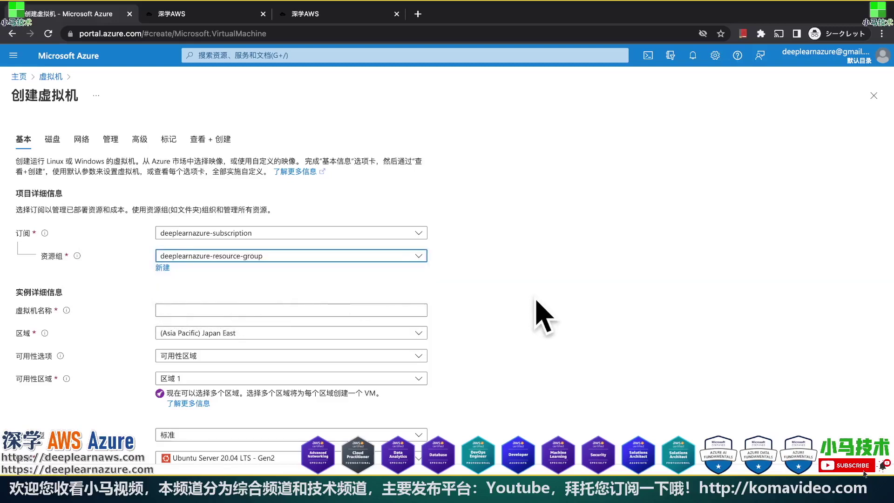
Paste koma-vm-win10 as the virtual machine name in the instance details.
scroll(543, 314, down, 3)
click(274, 248)
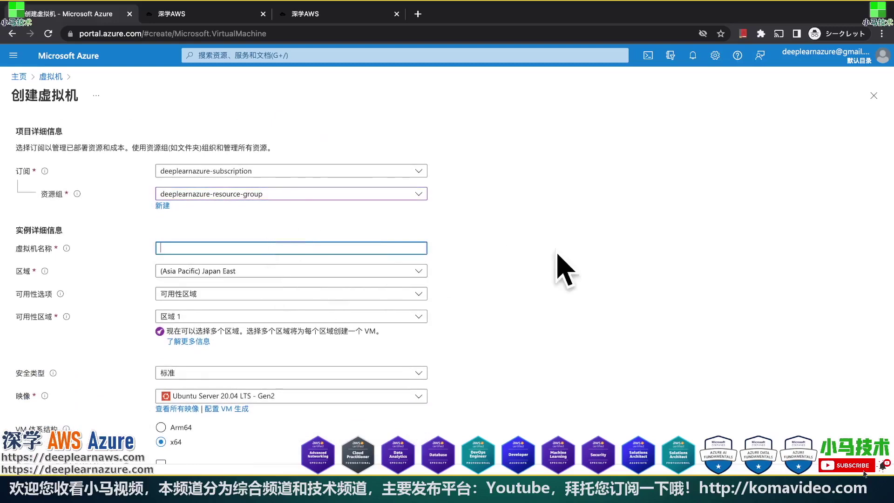
key(ctrl+v)
Review the choices offered for the availability option (可用性选项) and the availability zone (可用性区域).
scroll(554, 328, down, 1)
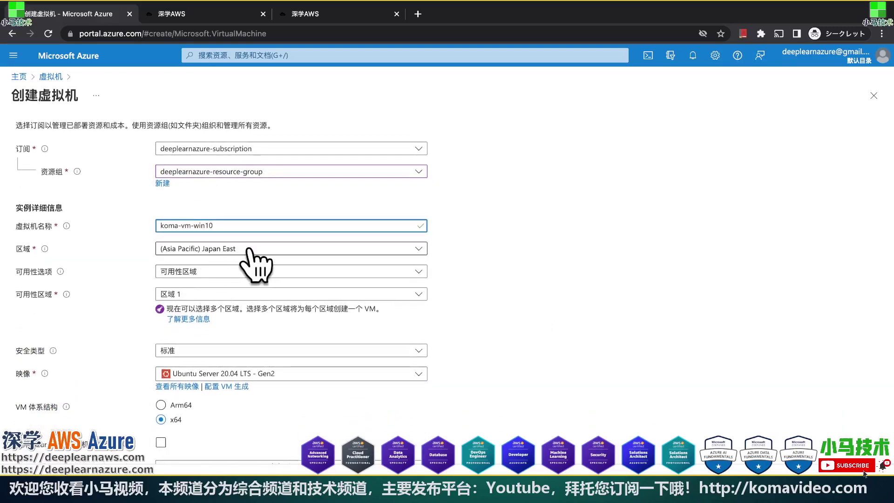
click(200, 272)
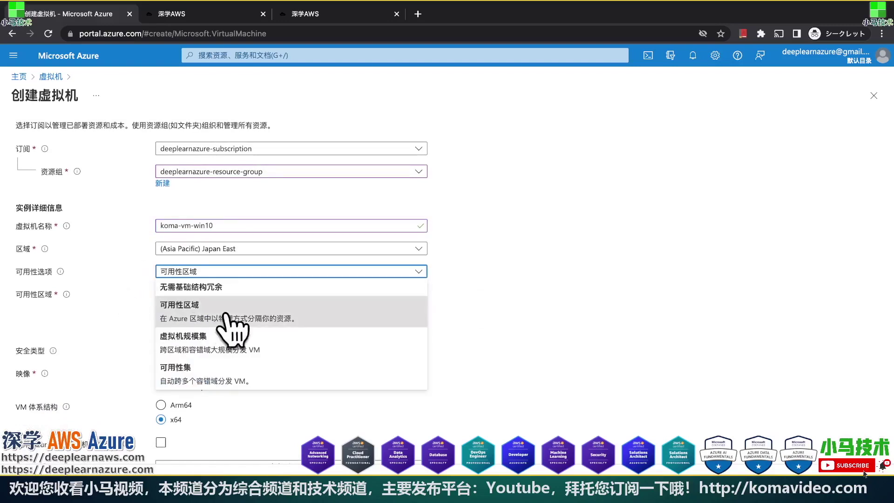
click(567, 326)
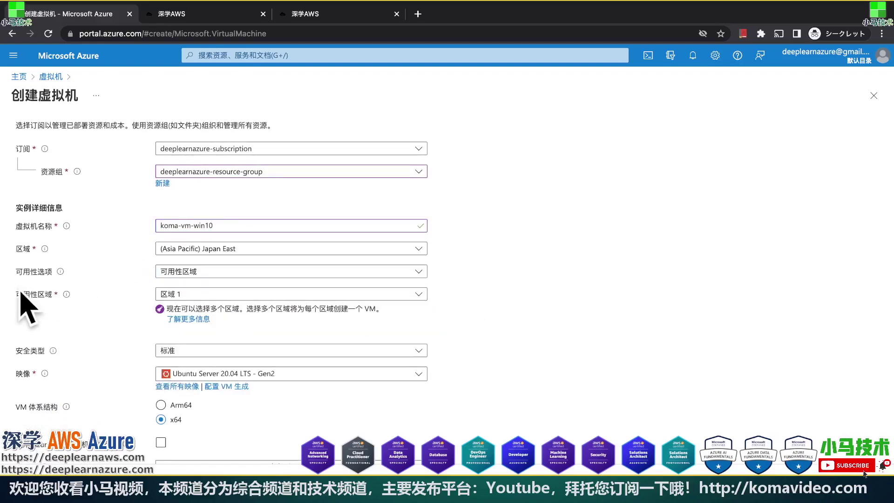
click(232, 296)
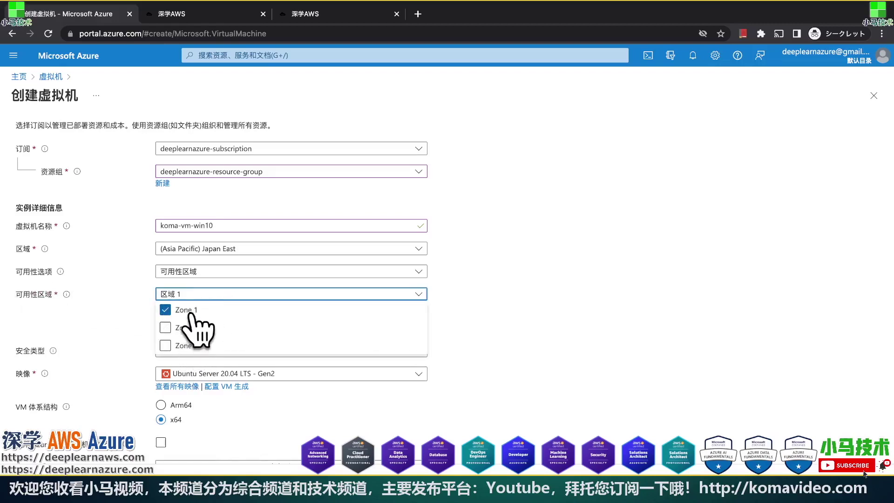
click(518, 309)
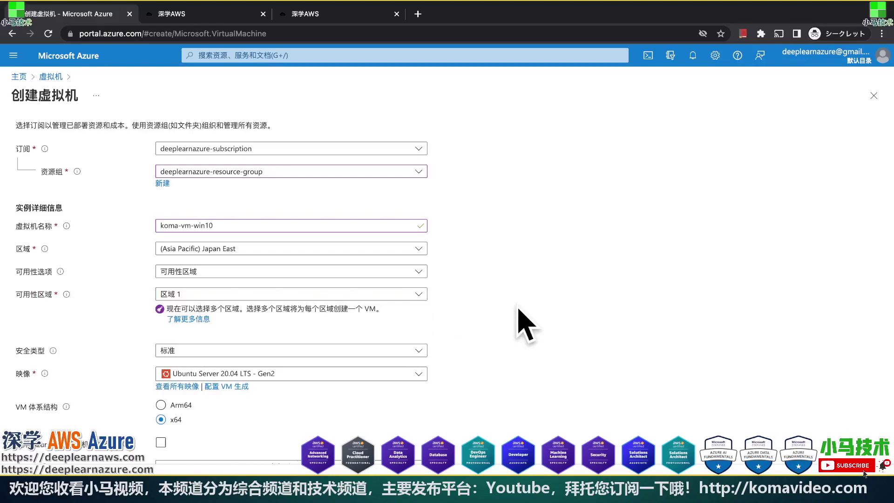
Choose the Windows 10 Pro (ZH-CN), version 21H2 - x64 Gen 2 image from the marketplace's Microsoft Windows 10 offer.
scroll(526, 325, down, 3)
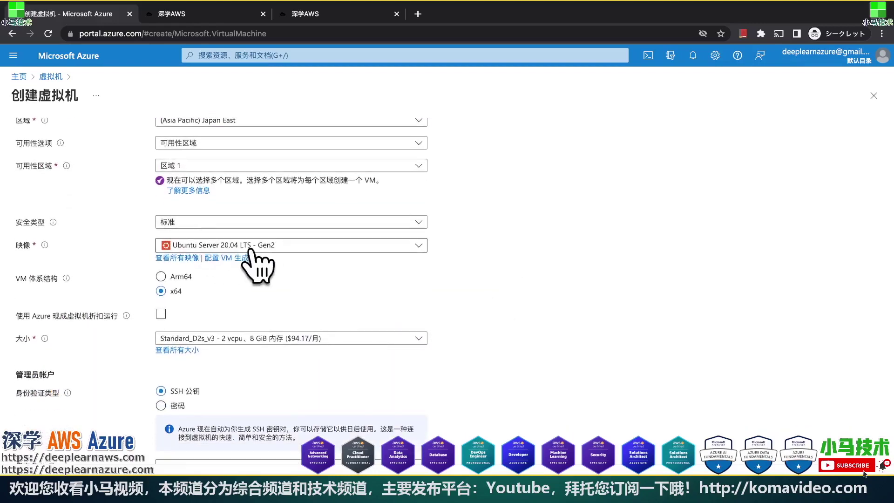
click(273, 245)
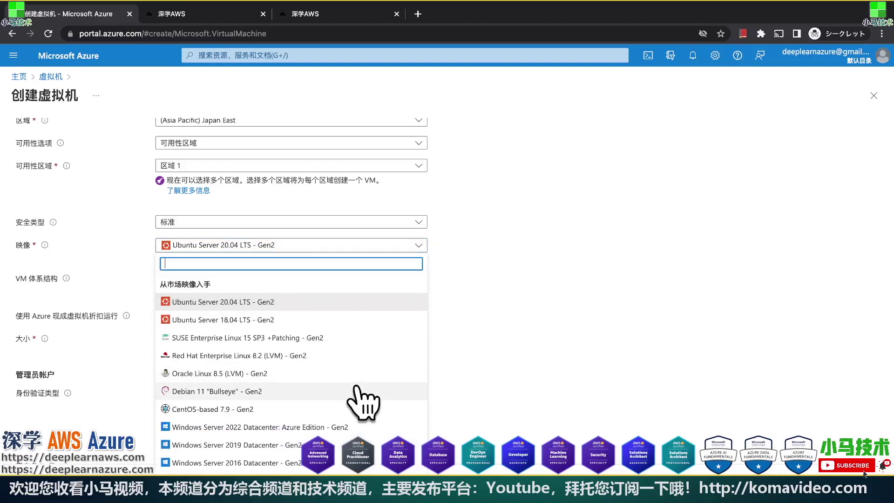
scroll(364, 401, down, 1)
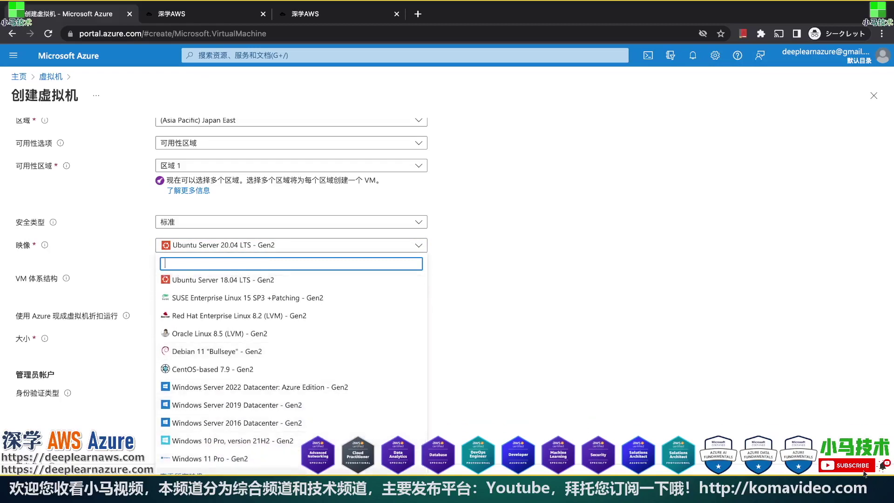
click(186, 474)
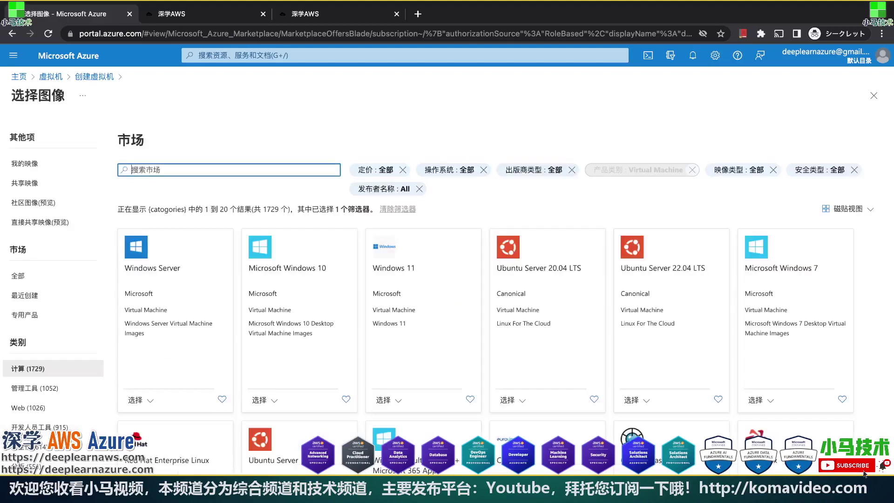
click(277, 403)
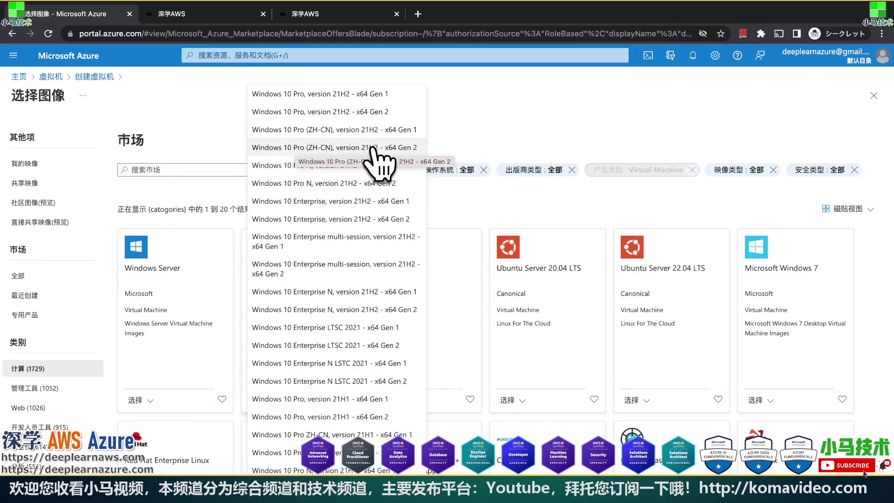
click(375, 148)
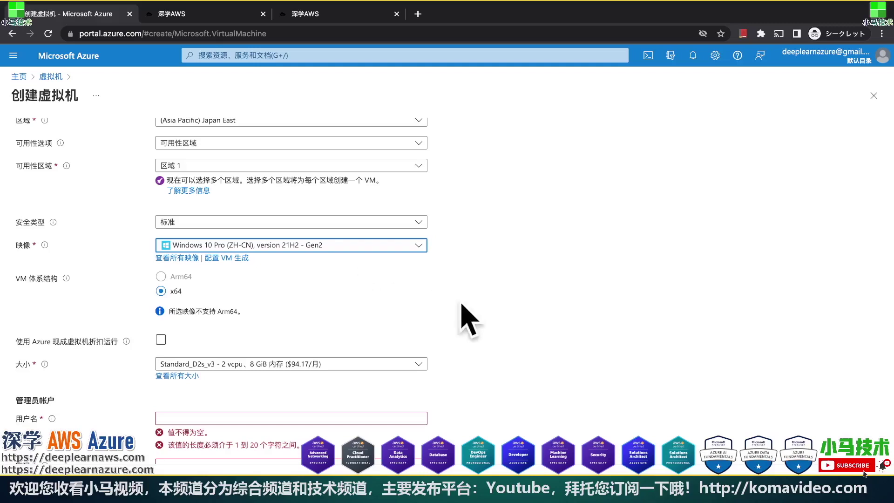
Set the virtual machine size to B2s from the full list of VM sizes.
scroll(482, 324, down, 5)
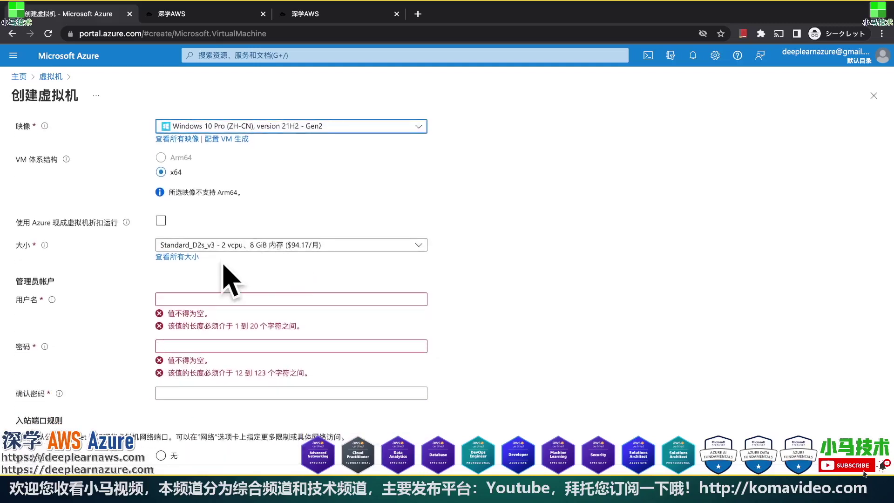
click(177, 257)
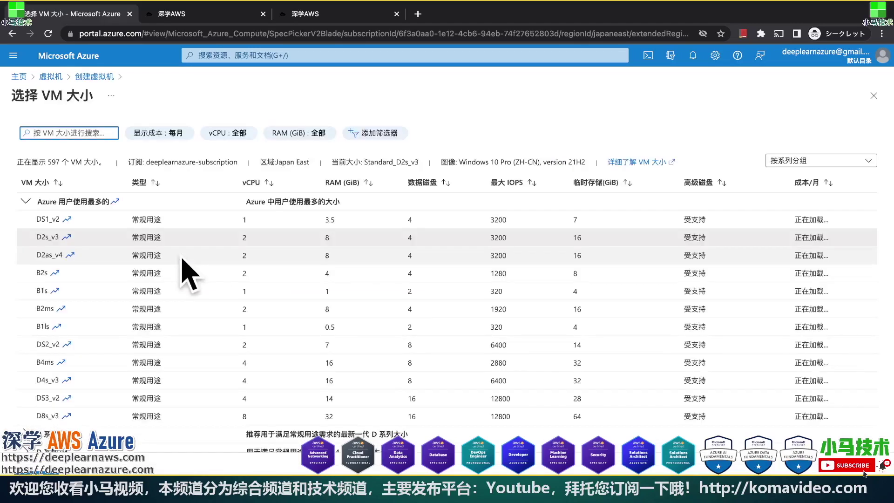
click(91, 274)
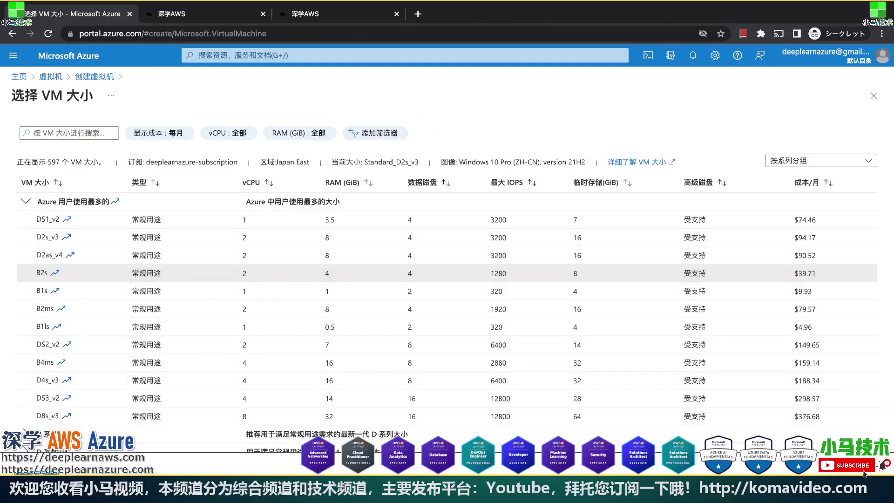
key(Return)
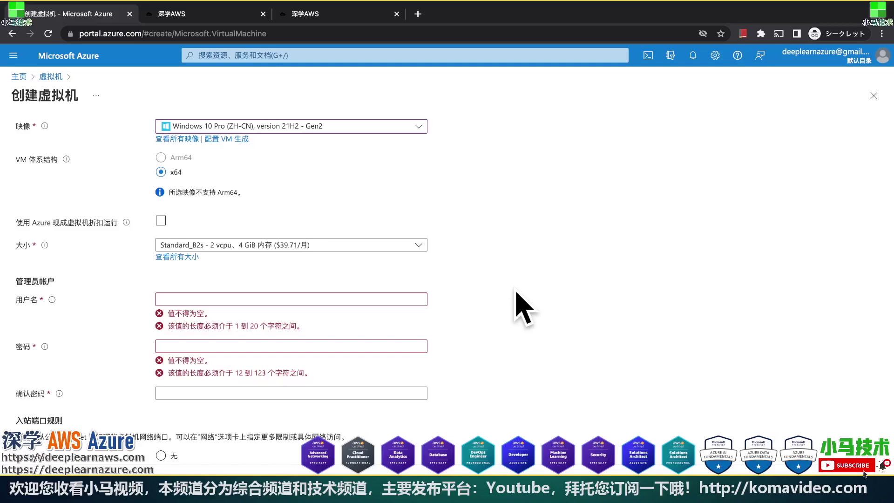
Set the administrator account's username (用户名) to lcadmin, copied from the README.
click(373, 293)
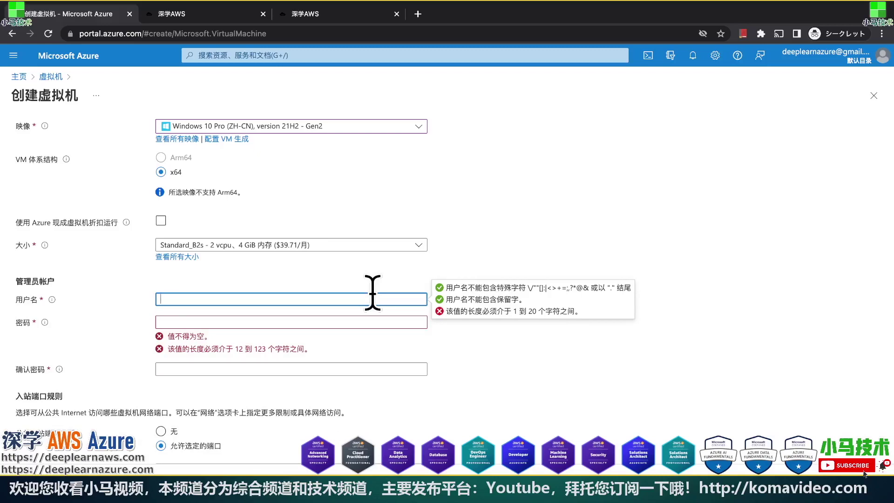
key(super+Tab)
click(382, 249)
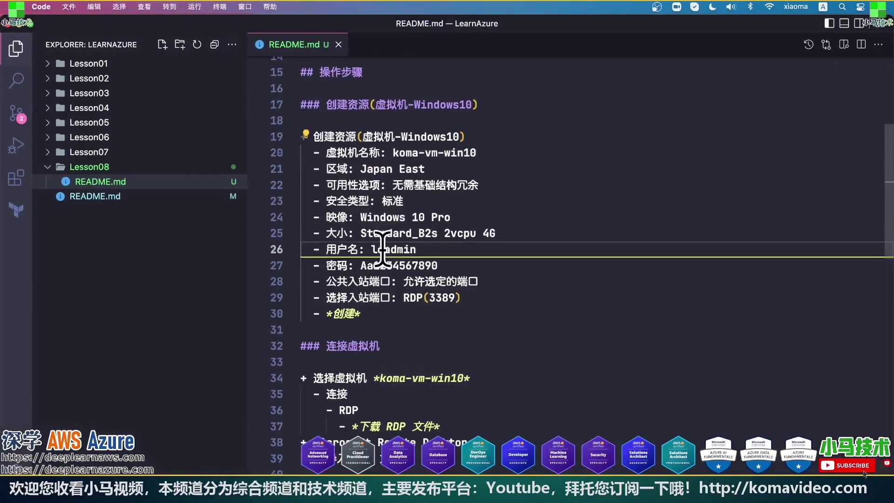
double_click(383, 249)
key(super+c)
key(super+Tab)
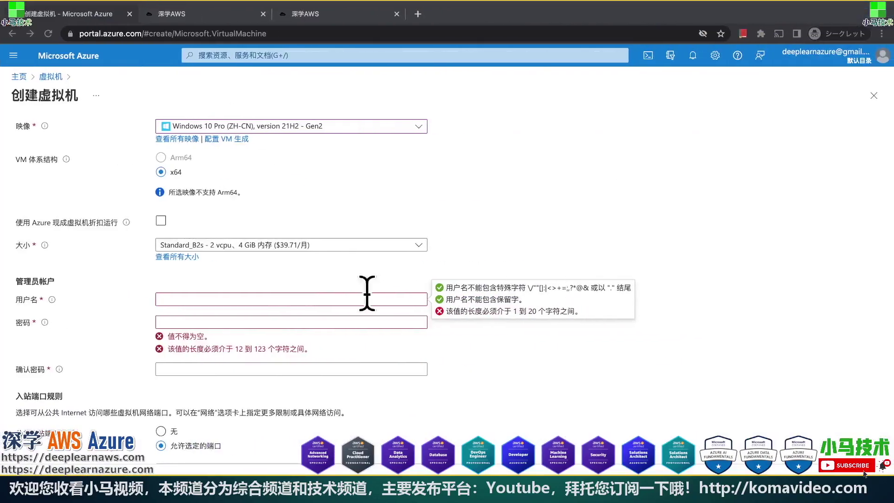
key(super+v)
Copy the administrator password from the README and paste it into the password (密码) and confirm password (确认密码) fields.
click(292, 317)
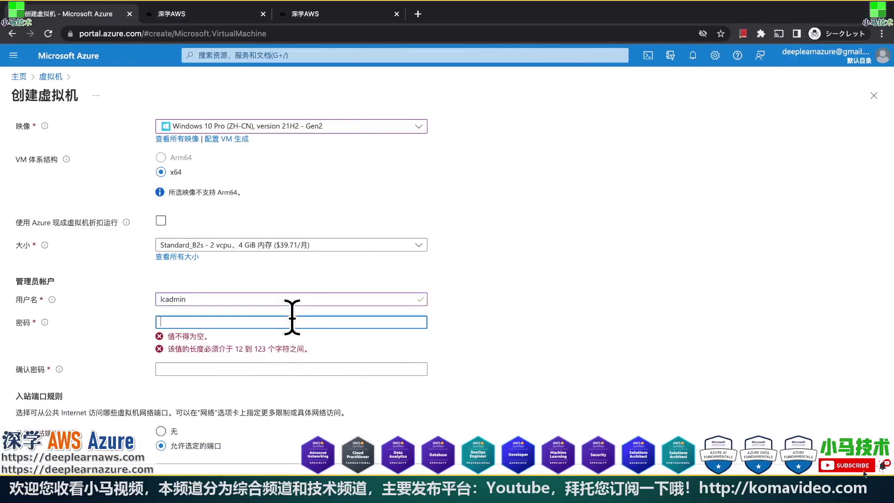
key(super+Tab)
double_click(399, 266)
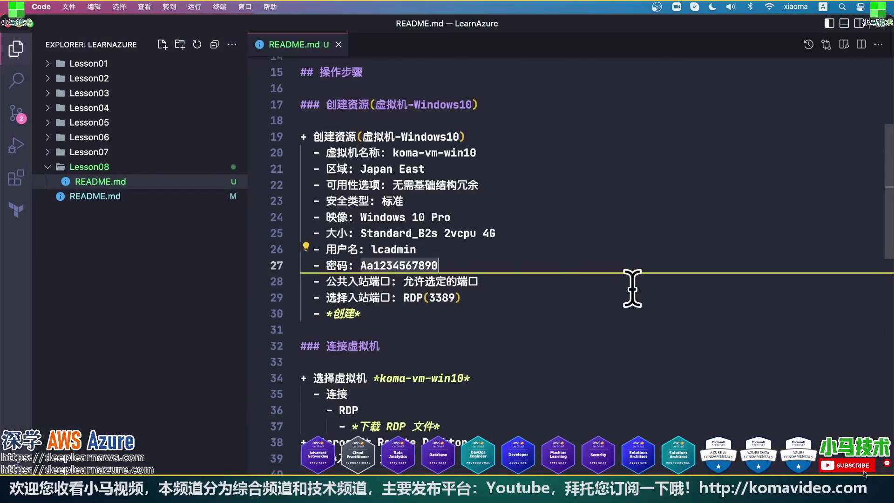
key(super+c)
key(super+Tab)
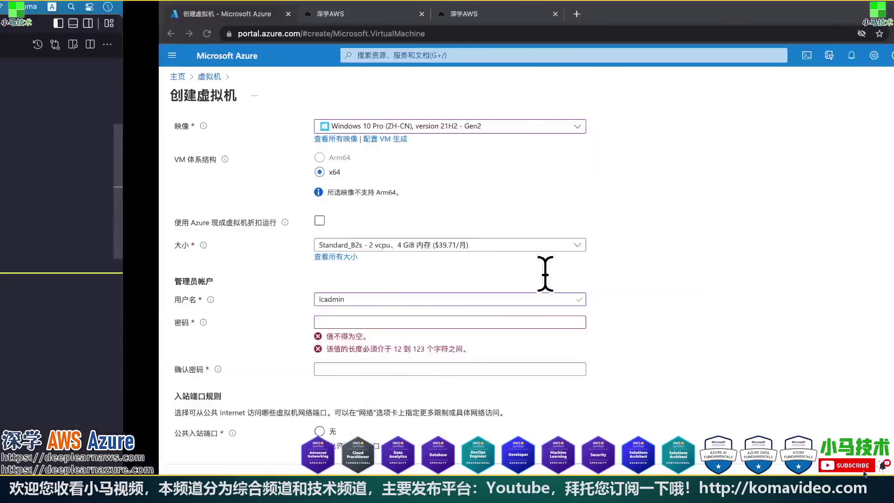
click(219, 321)
key(super+v)
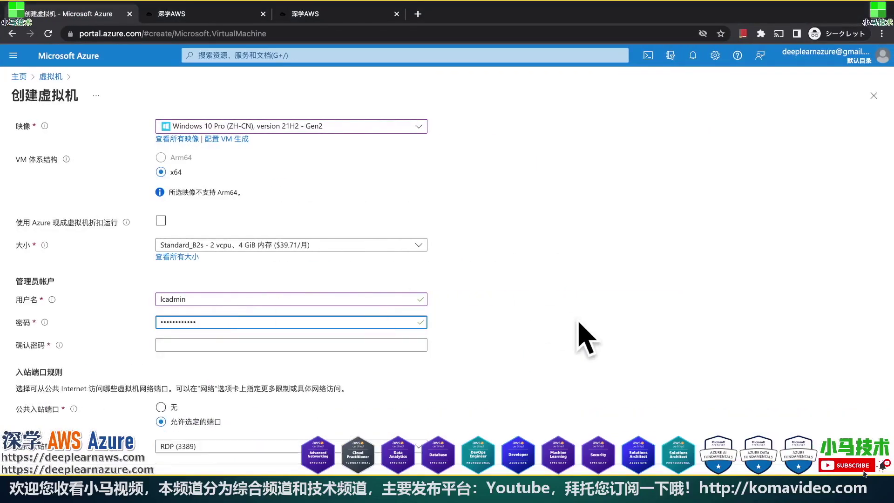
scroll(586, 340, down, 1)
click(287, 316)
key(super+v)
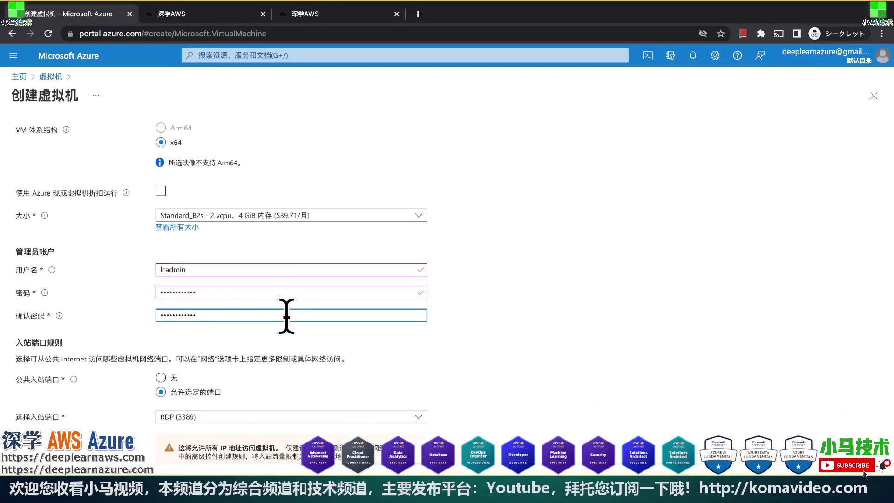
click(497, 325)
Confirm the eligible Windows 10 license with multi-tenant hosting rights and continue to the disk (磁盘) settings.
scroll(562, 344, down, 4)
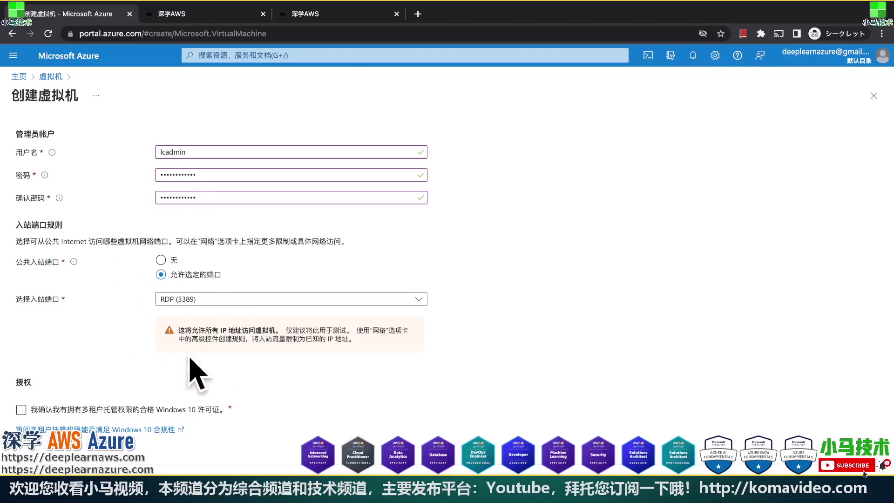
click(21, 409)
click(215, 484)
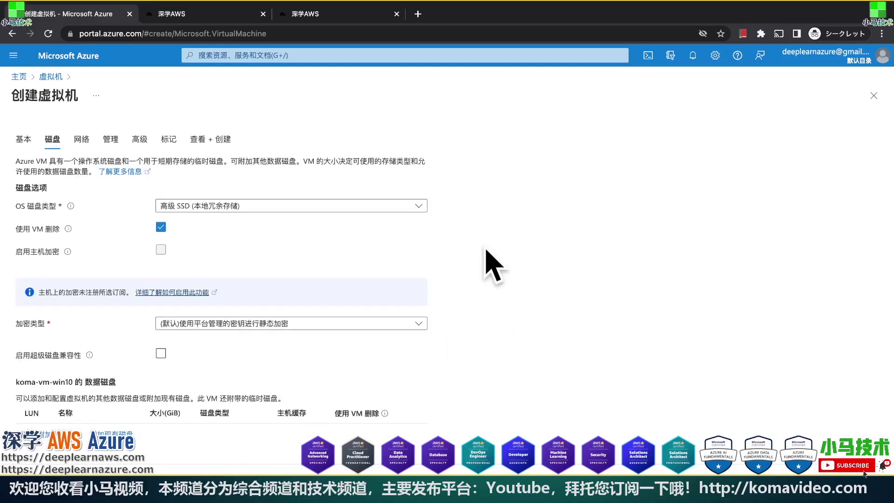
Set the OS disk type to standard SSD (标准 SSD) with locally redundant storage.
click(198, 206)
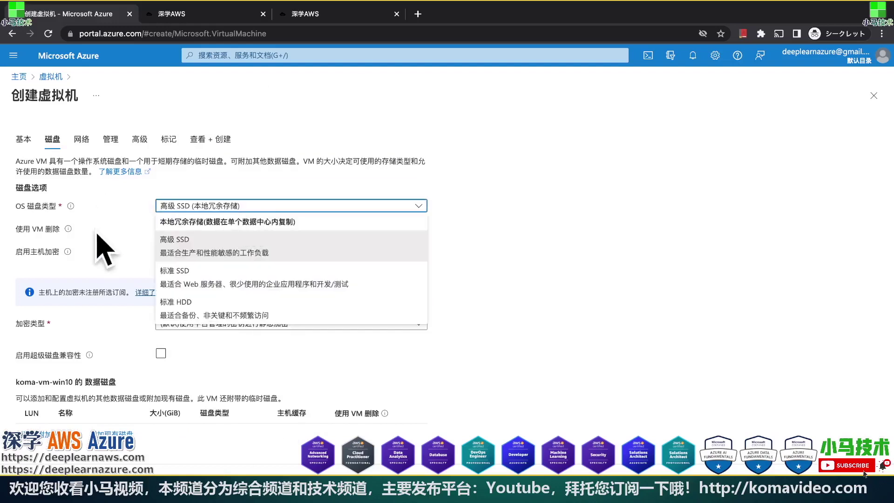
click(197, 280)
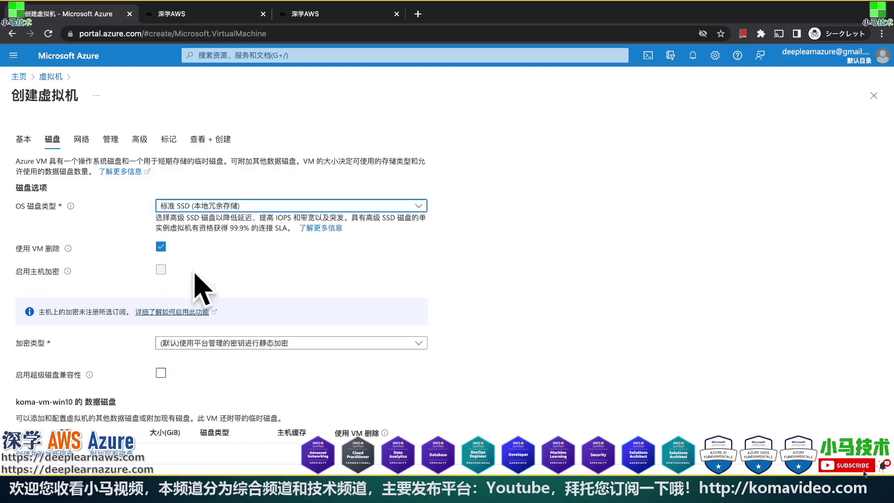
click(249, 205)
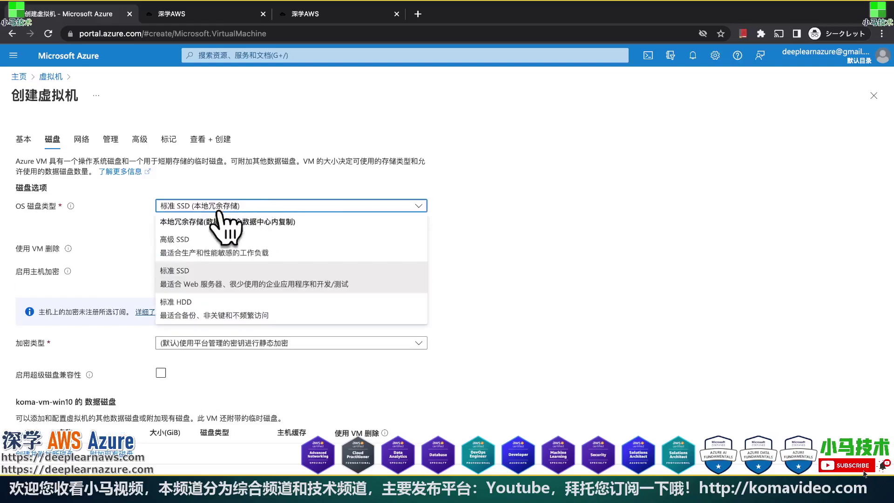
click(511, 206)
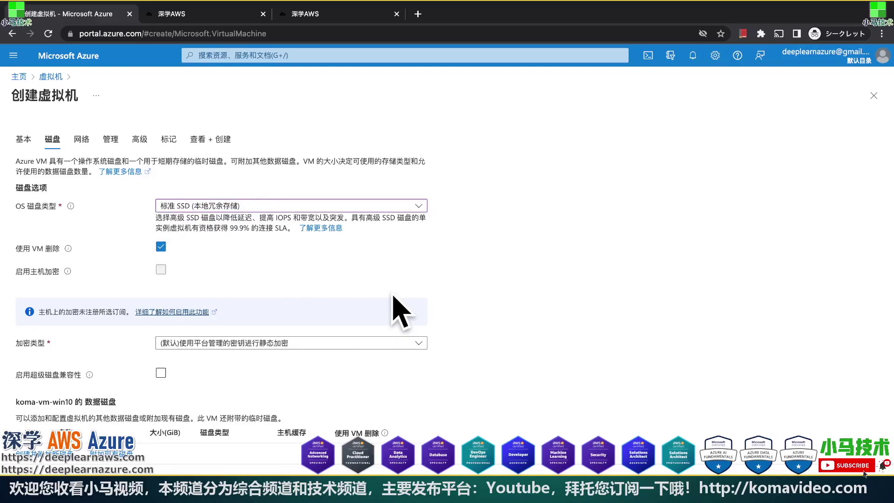
scroll(400, 311, down, 2)
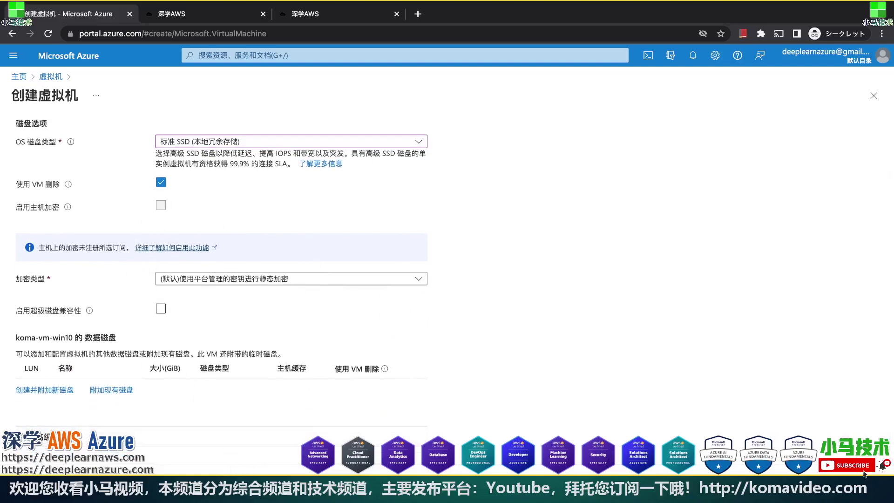
In the networking (网络) settings, enable deleting the public IP and NIC when the VM is deleted.
click(235, 472)
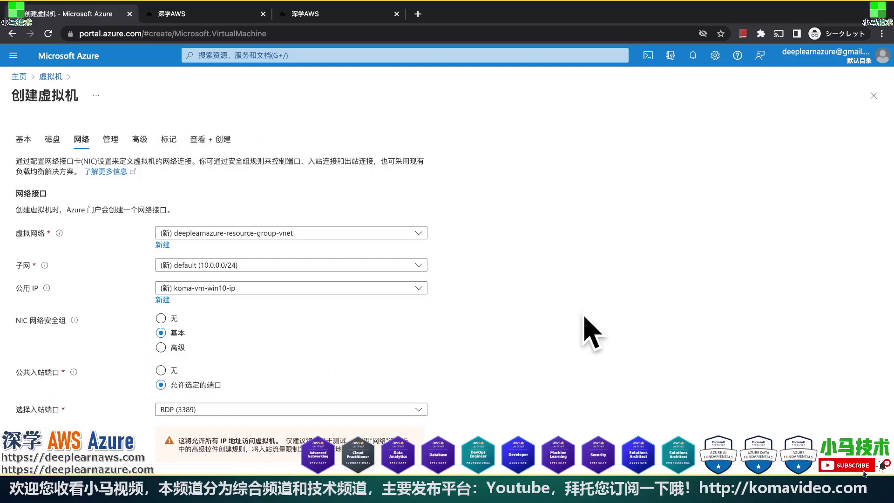
scroll(591, 333, down, 3)
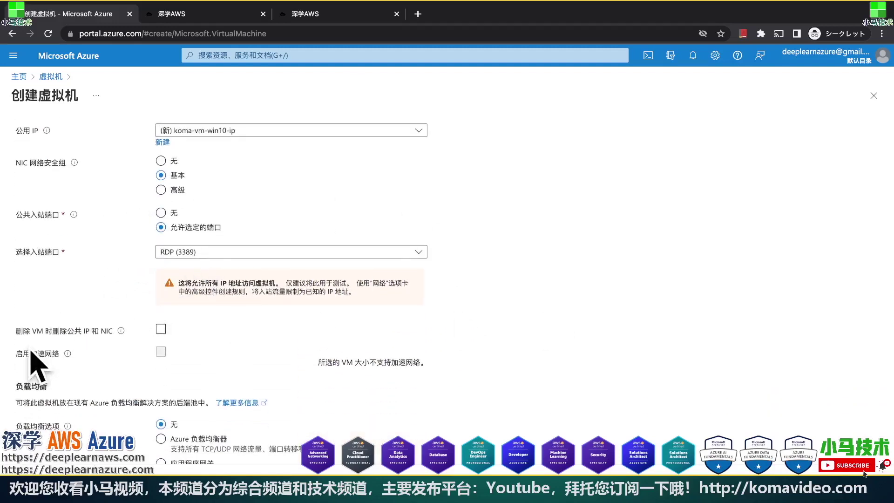
click(161, 329)
scroll(515, 367, down, 2)
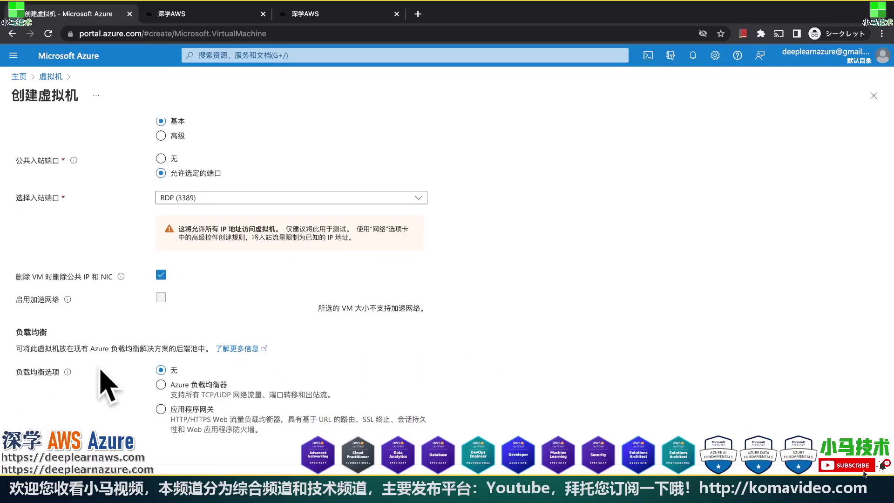
Review the virtual machine's management (管理) settings, including Azure AD login, and its advanced (高级) settings.
click(219, 467)
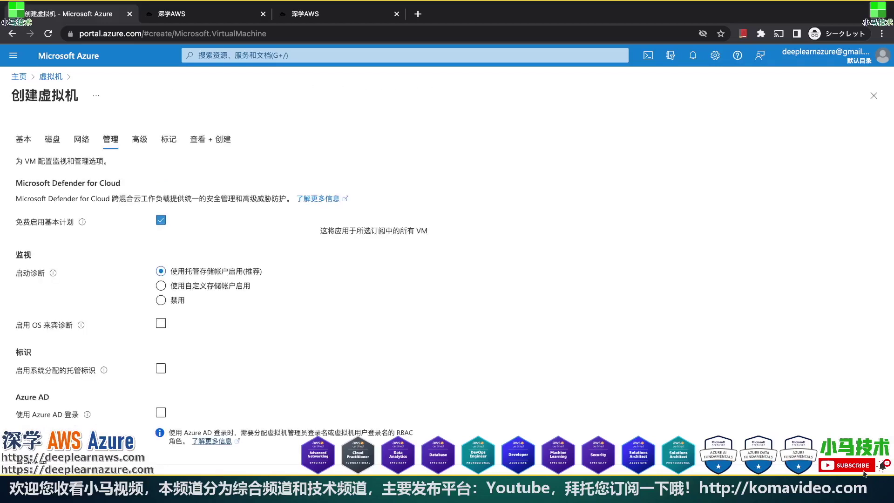
scroll(460, 368, down, 3)
scroll(463, 368, down, 1)
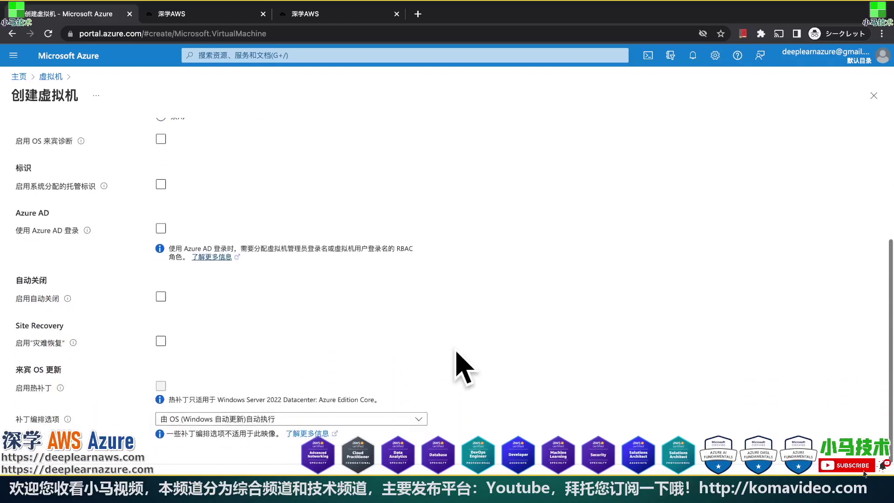
drag(14, 230, 77, 236)
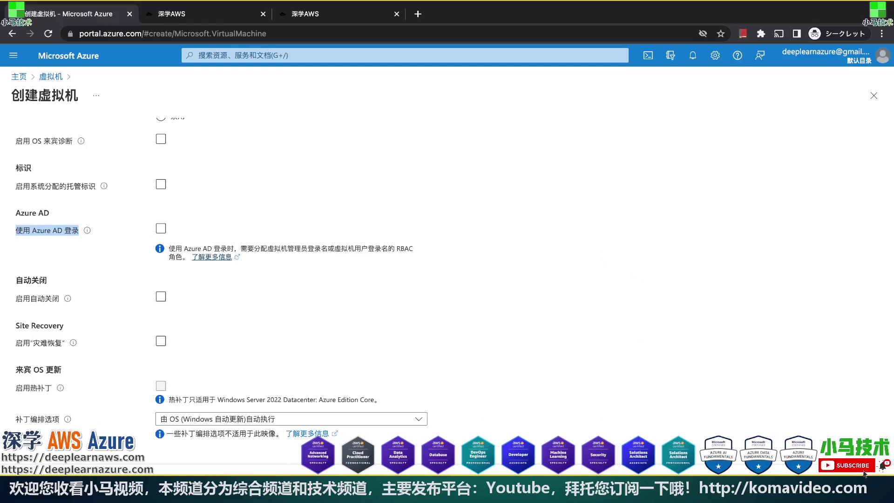
click(340, 467)
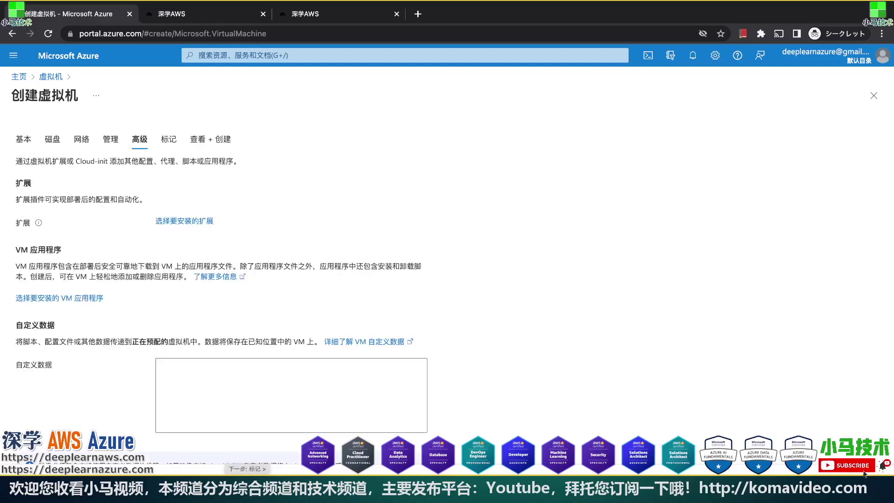
scroll(542, 330, down, 2)
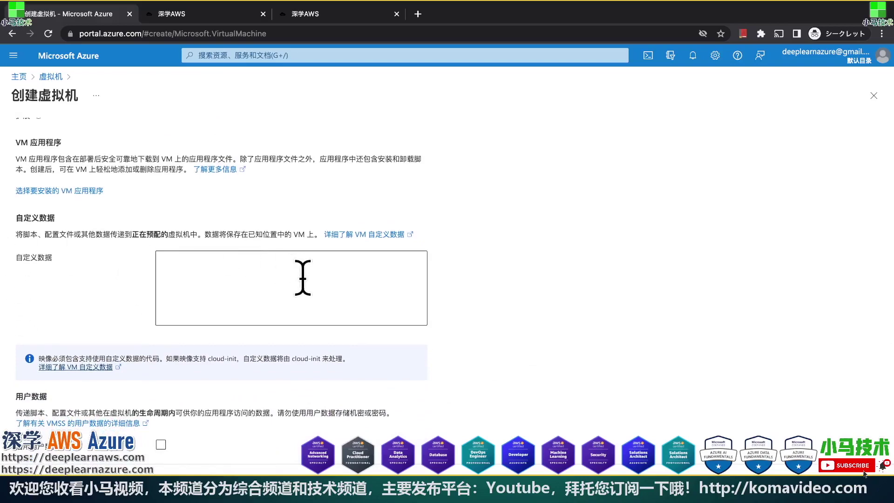
scroll(302, 278, down, 5)
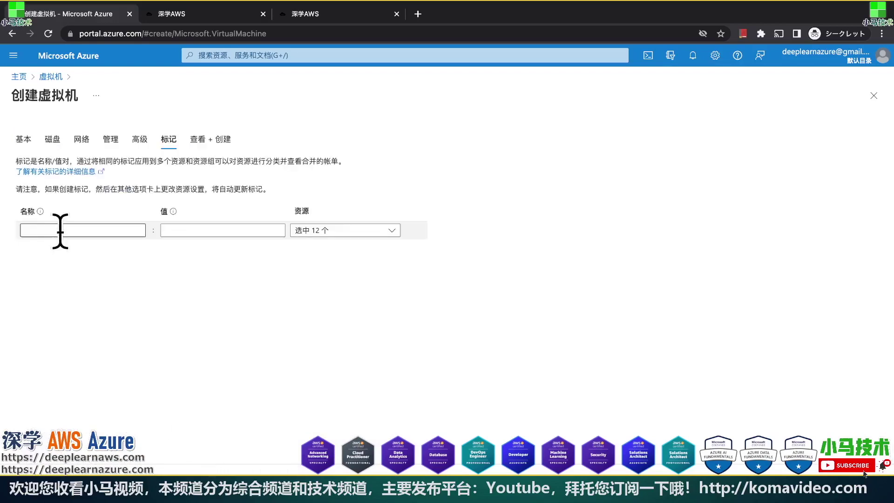
Add a tag called Name with the value koma-vm-win10 from the README and check its resource types.
click(60, 230)
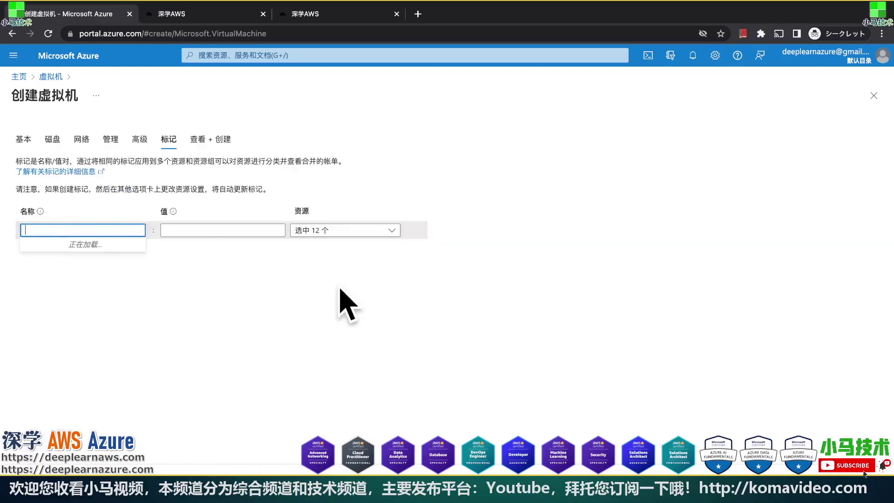
text(Name)
key(Tab)
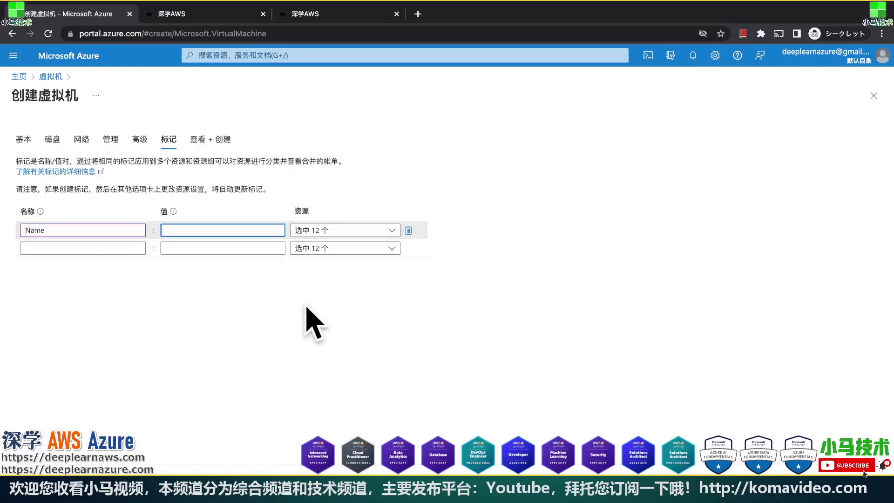
key(ctrl+Left)
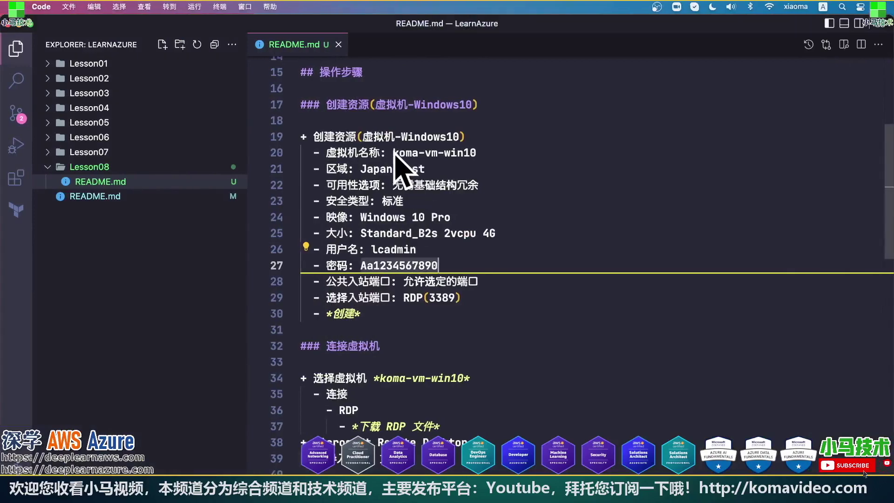
click(394, 152)
drag(393, 153, 482, 153)
key(ctrl+c)
key(ctrl+Right)
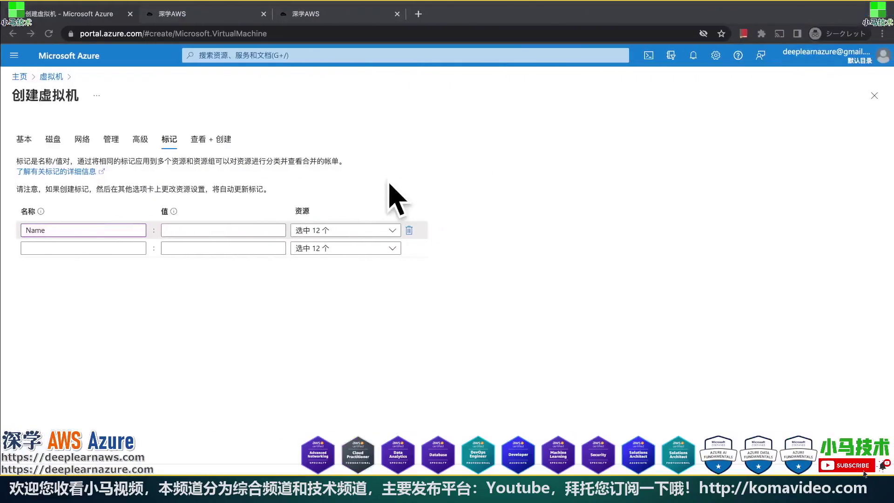
click(198, 230)
key(ctrl+v)
click(535, 329)
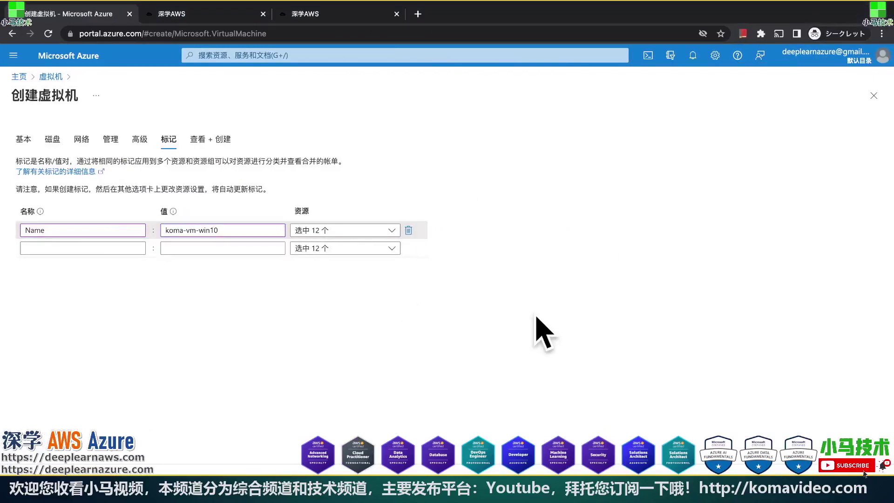
click(391, 231)
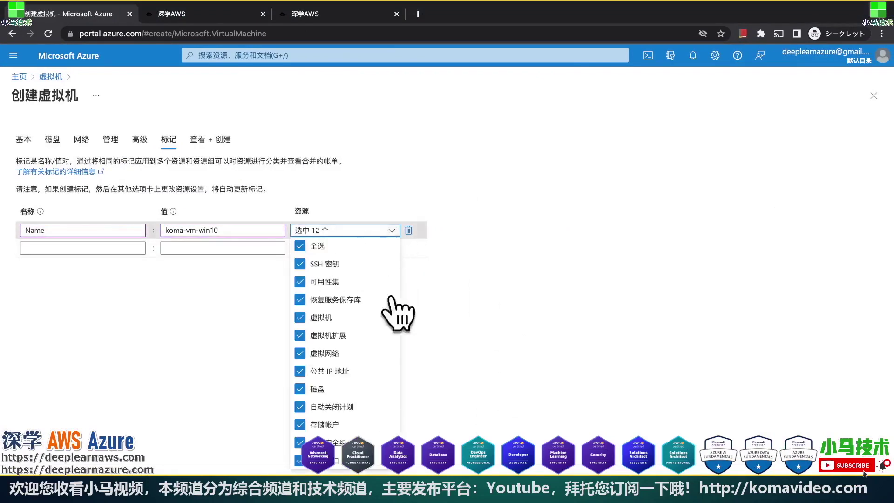
click(601, 320)
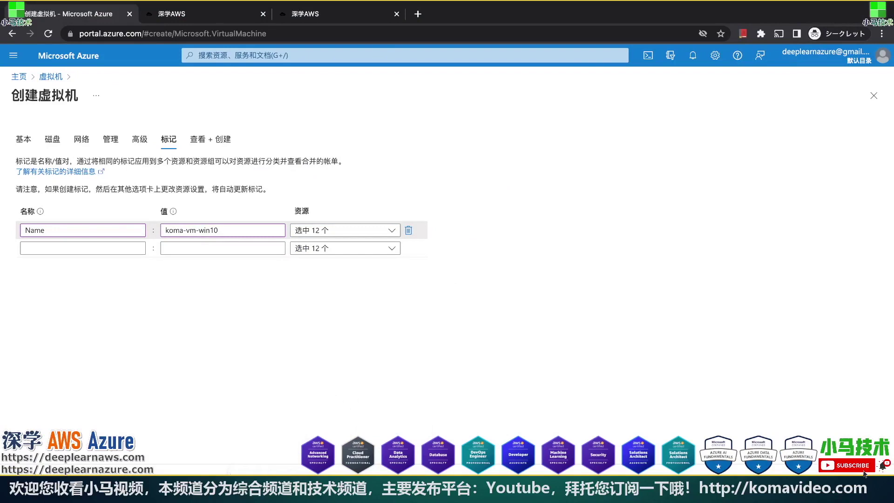
Review and create the virtual machine, and look at Microsoft Remote Desktop while the deployment runs.
click(210, 465)
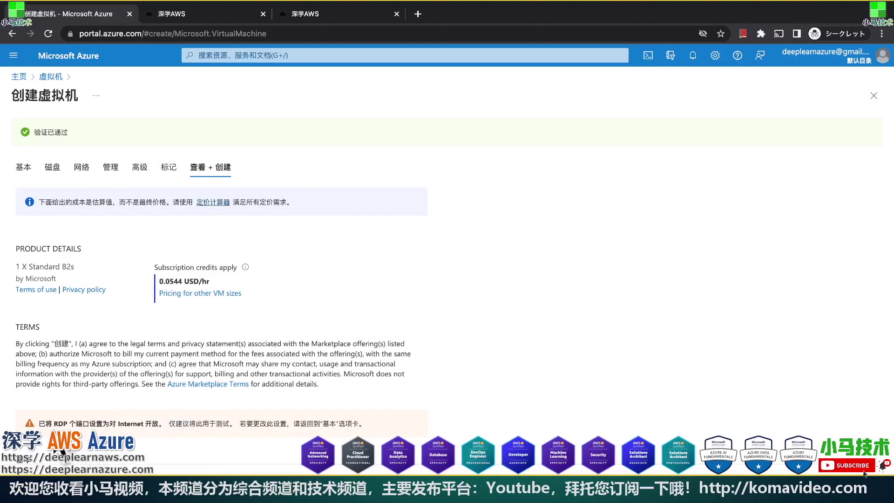
drag(37, 421, 161, 419)
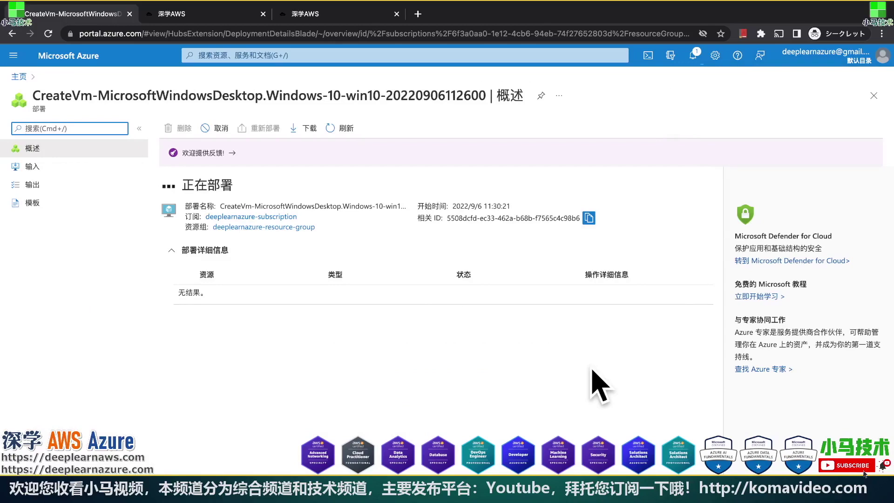
key(ctrl+Right)
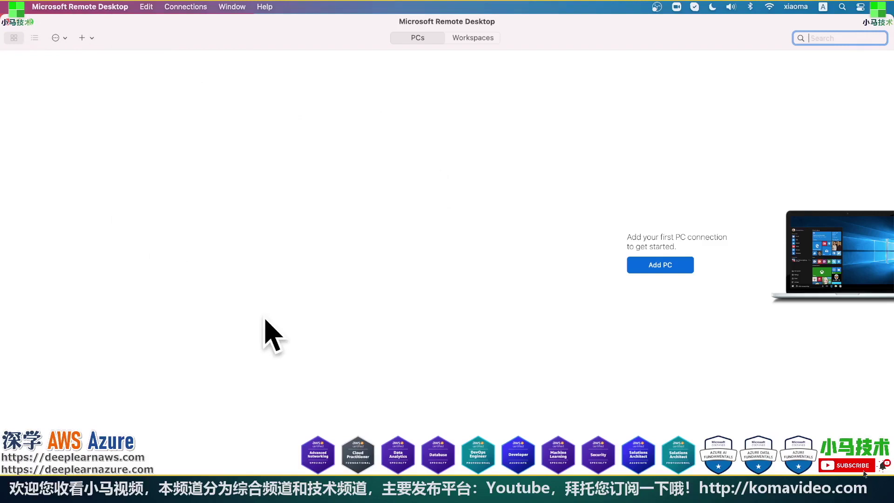
key(ctrl+Left)
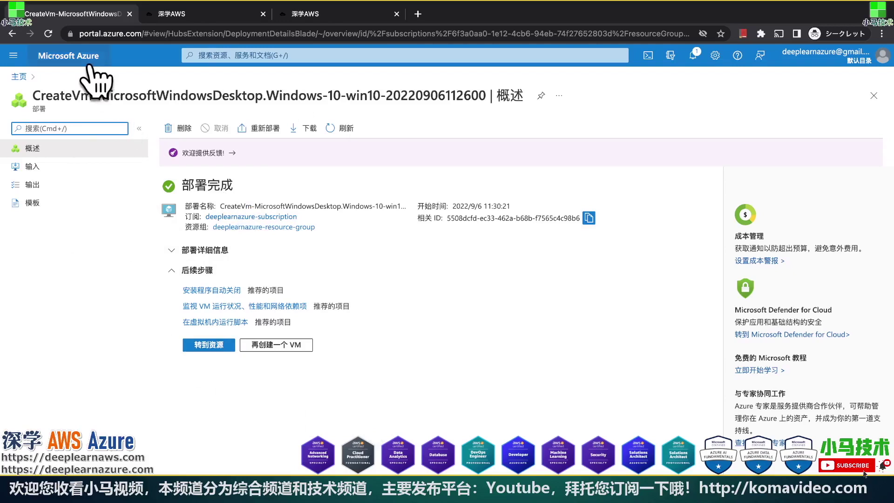
Open the koma-vm-win10 virtual machine's connection settings and download the RDP file for its public IP address on port 3389.
click(69, 55)
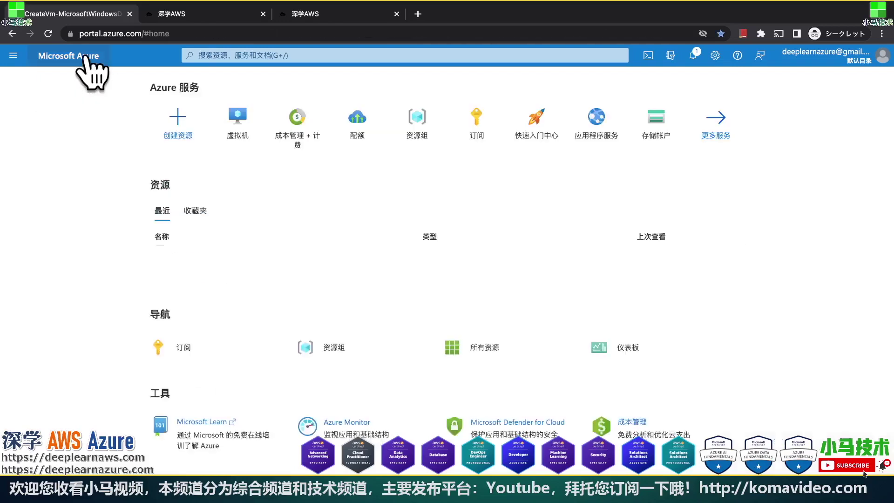
click(237, 113)
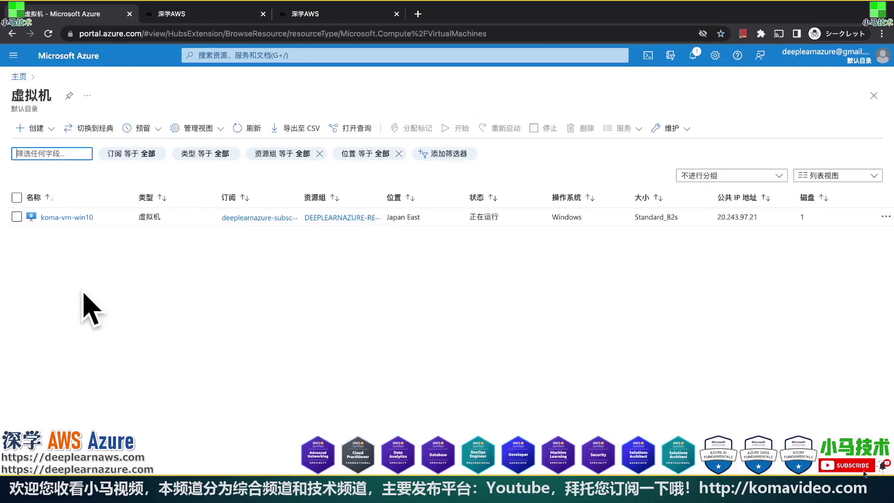
click(76, 218)
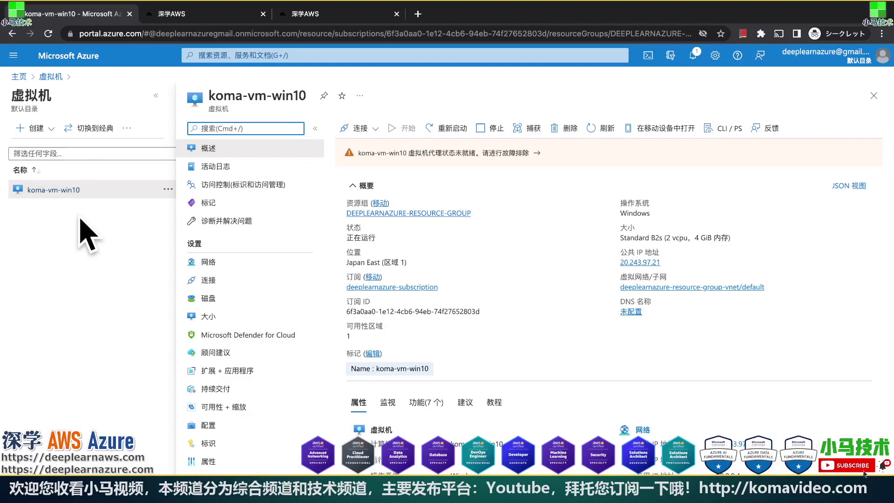
click(374, 131)
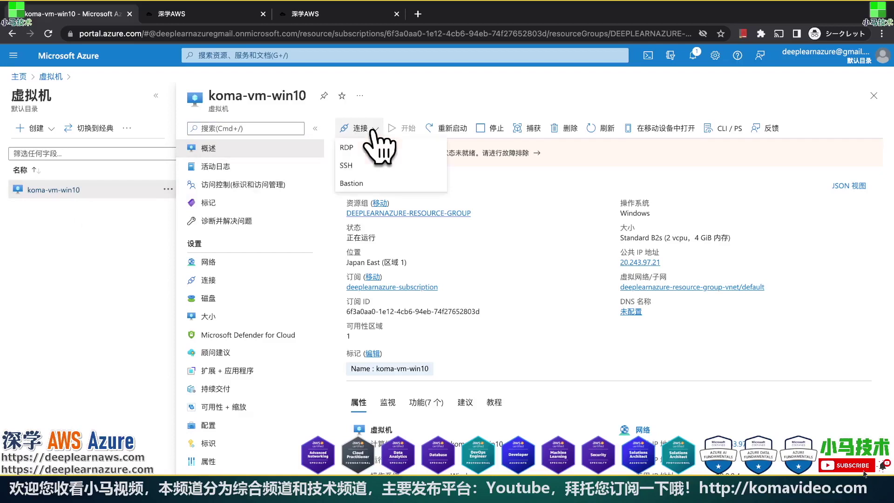
click(230, 284)
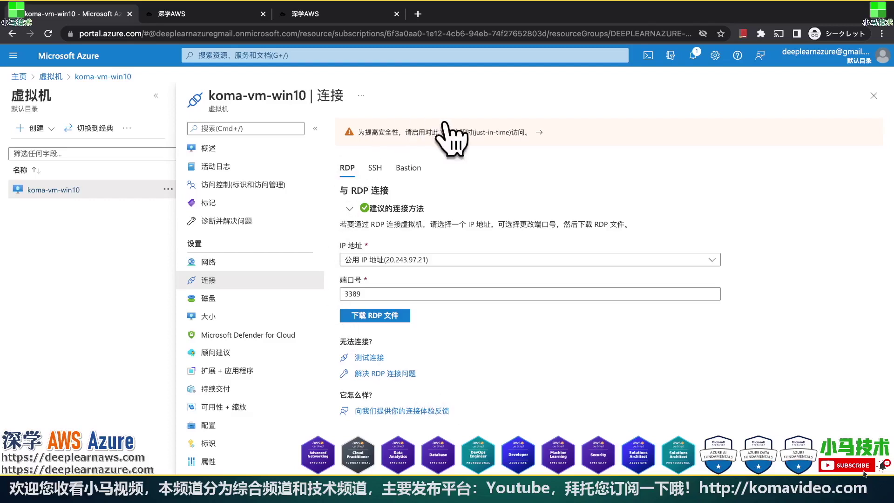
click(387, 319)
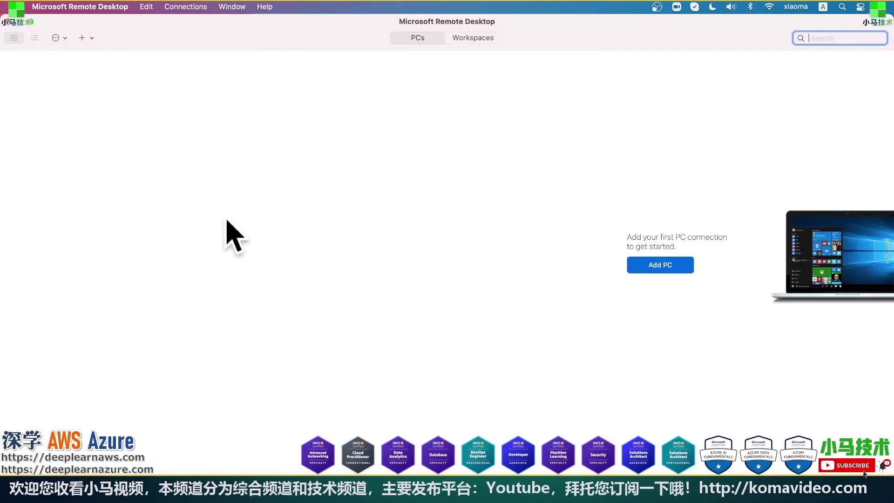
In Microsoft Remote Desktop, import the downloaded koma-vm-win10 RDP file and start connecting to that PC.
click(66, 38)
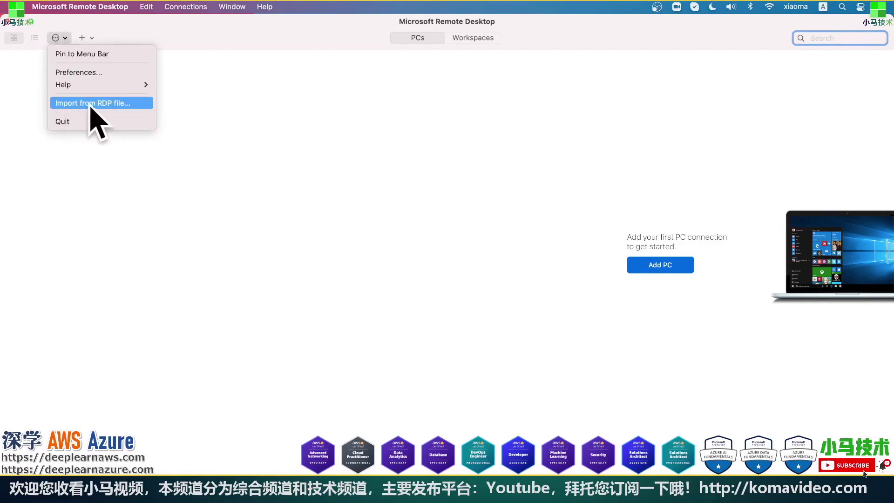
click(126, 103)
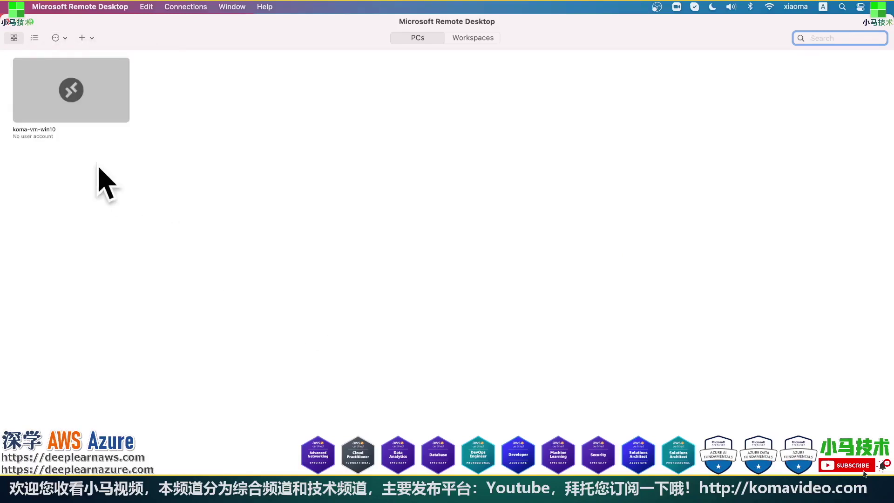
mouse_move(95, 69)
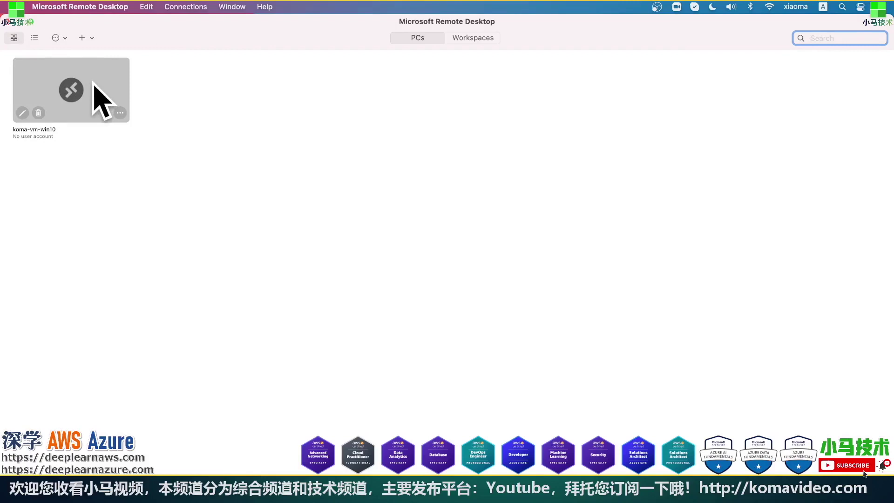
double_click(95, 84)
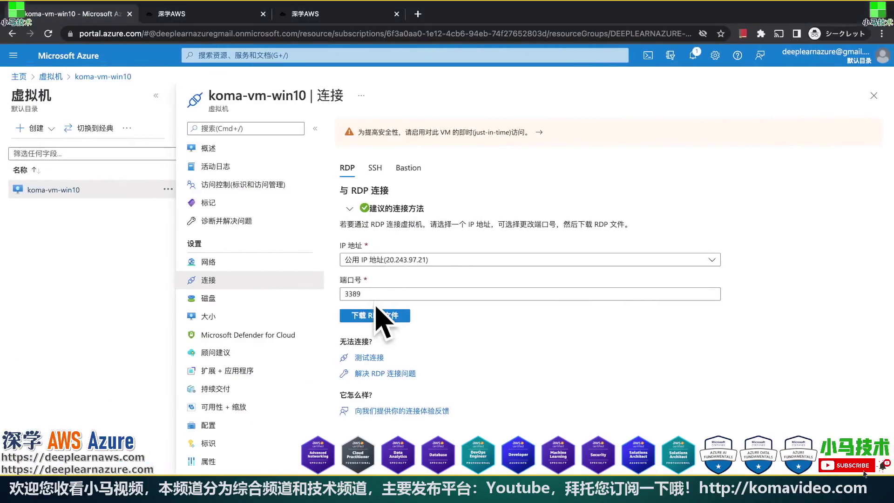
Look up the virtual machine's username in the Lesson08 README and enter lcadmin as the connection's username.
key(ctrl+Left)
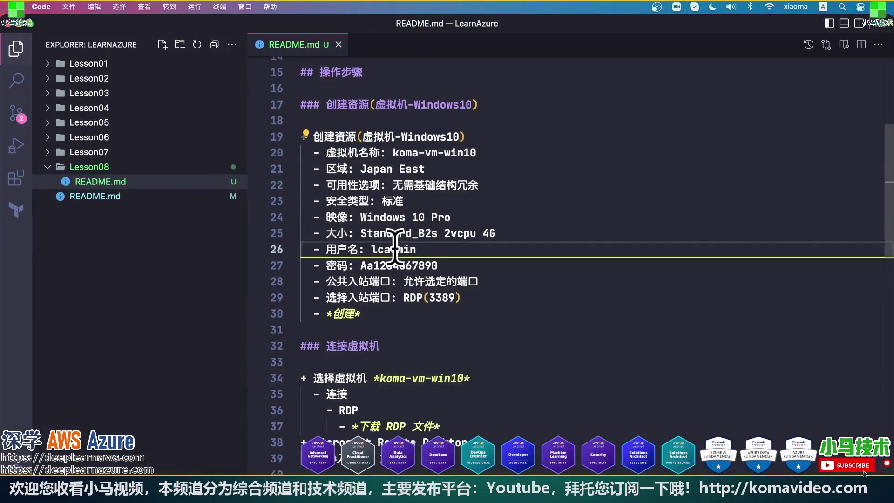
click(395, 247)
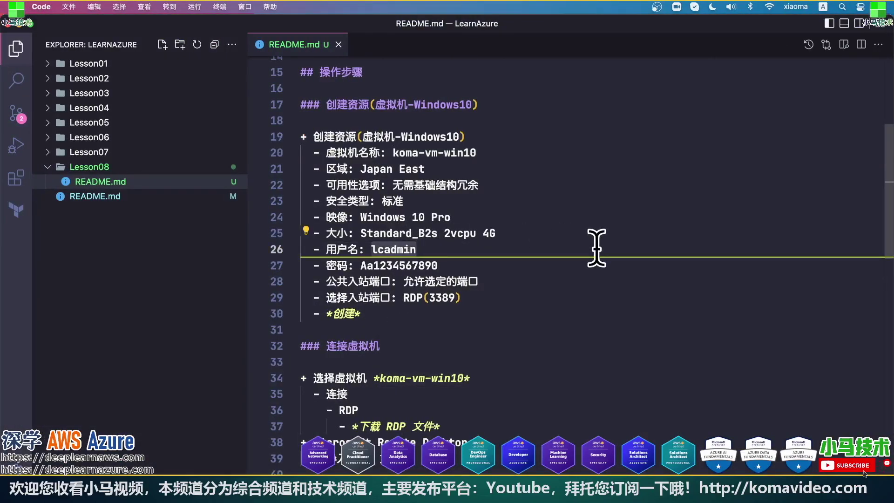
key(ctrl+Right)
key(ctrl+Right)
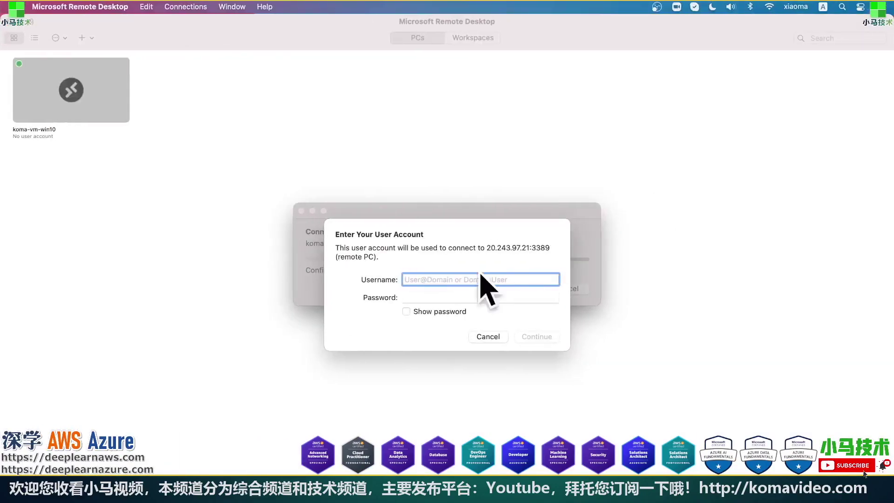
text(lcadmin)
Copy the account password from the README into the connection's password field, and connect despite the unverified certificate.
key(ctrl+Left)
key(ctrl+Left)
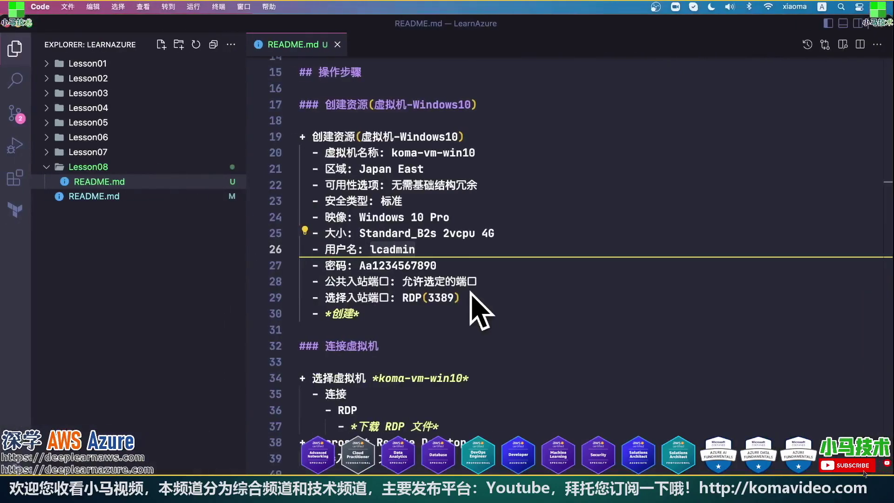
click(543, 269)
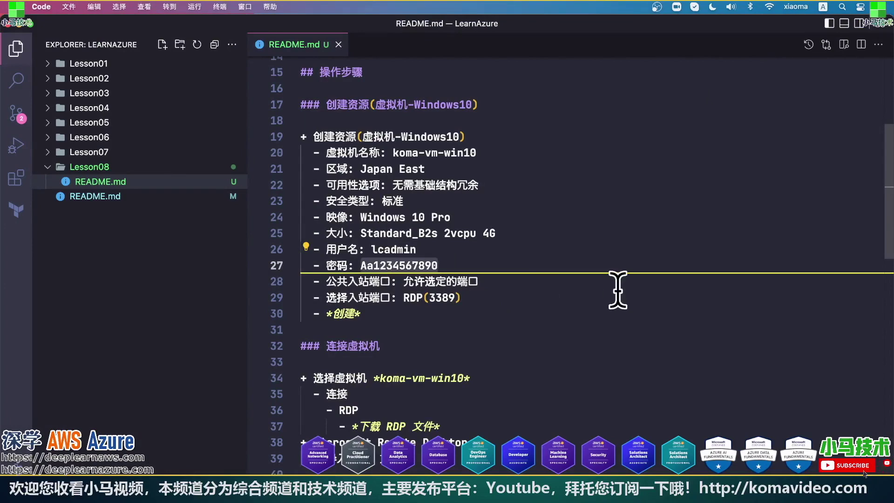
key(ctrl+Right)
key(ctrl+Right)
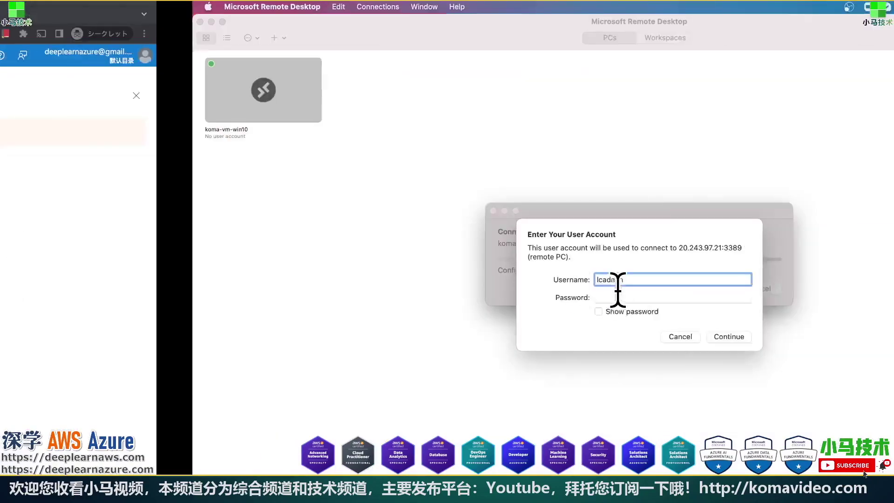
click(484, 297)
key(super+v)
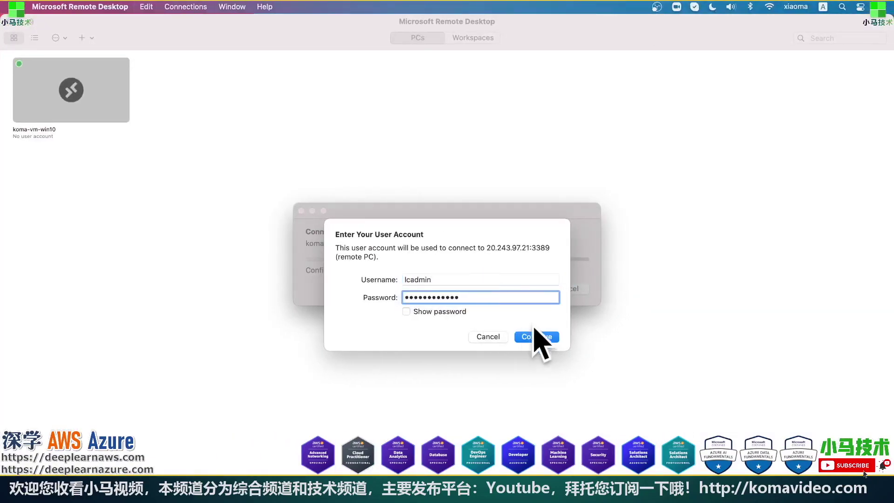
click(544, 339)
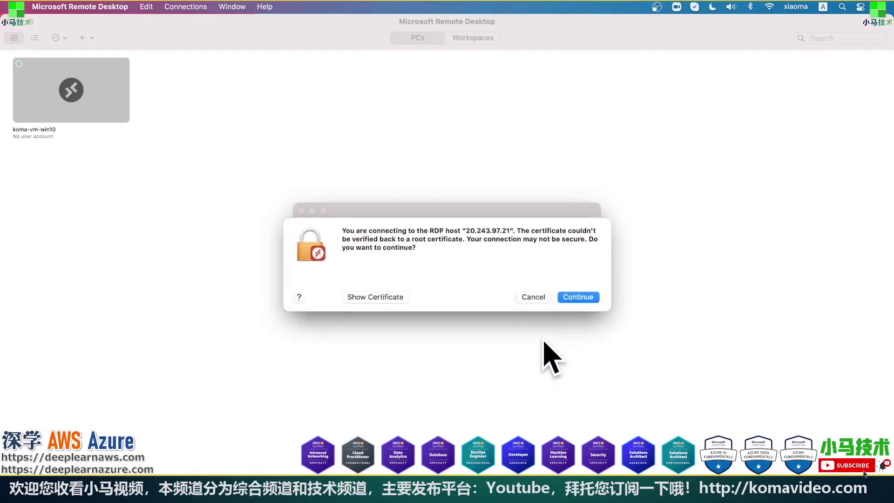
click(575, 300)
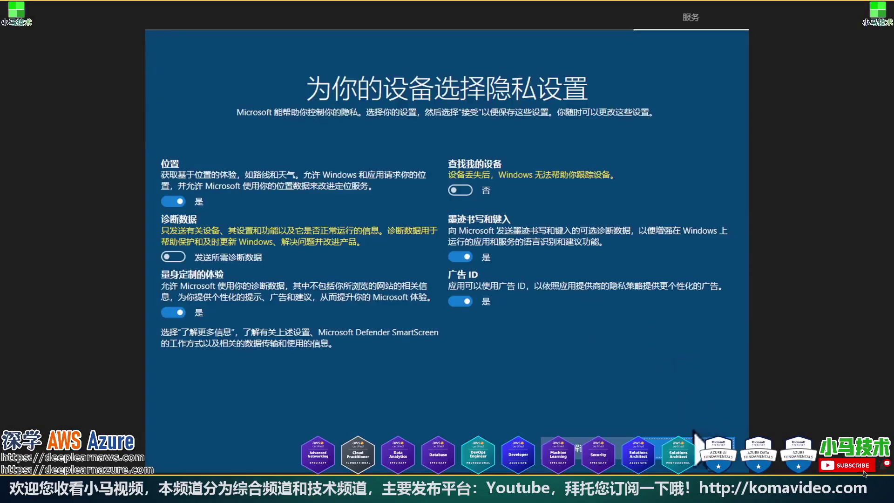
Accept the default Windows privacy settings on the virtual machine and decline network discovery.
click(689, 462)
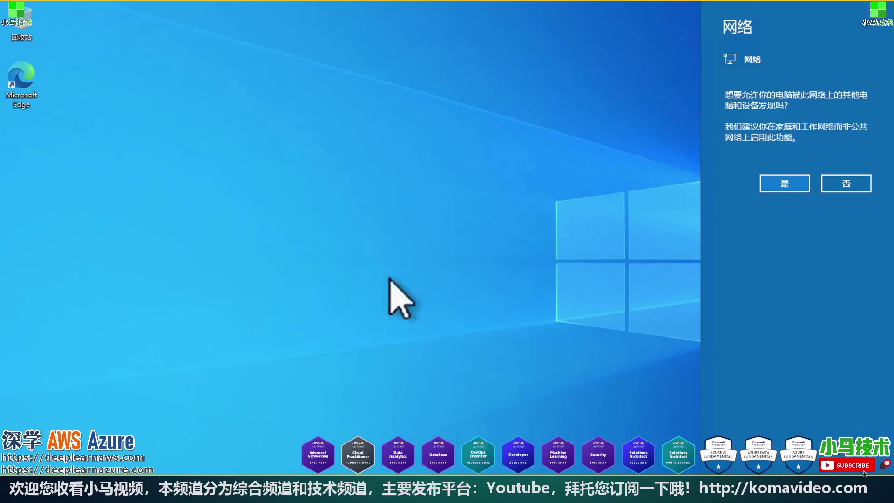
click(841, 184)
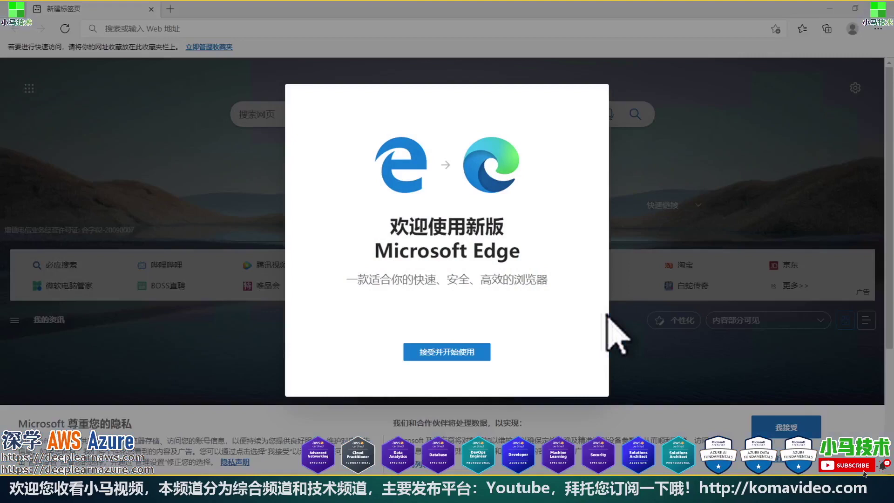
Finish the first-run setup of Microsoft Edge without signing in, close the welcome page and accept the privacy notice.
click(458, 355)
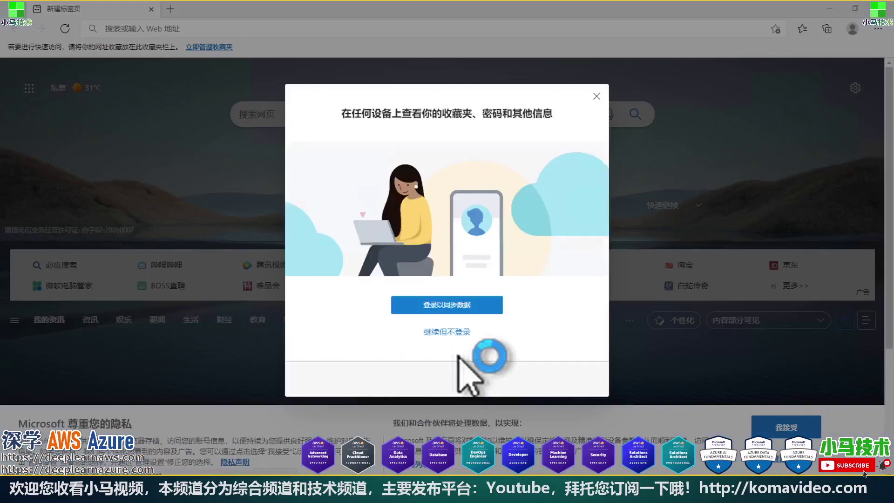
click(450, 331)
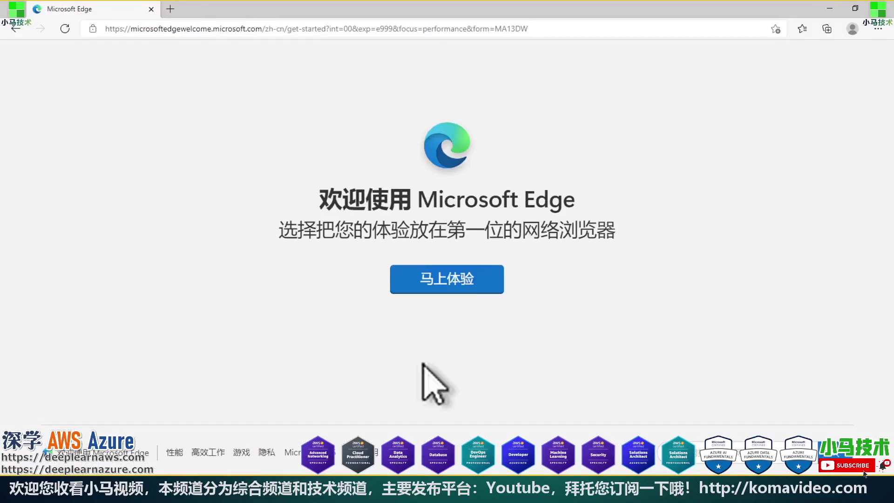
click(169, 9)
click(151, 9)
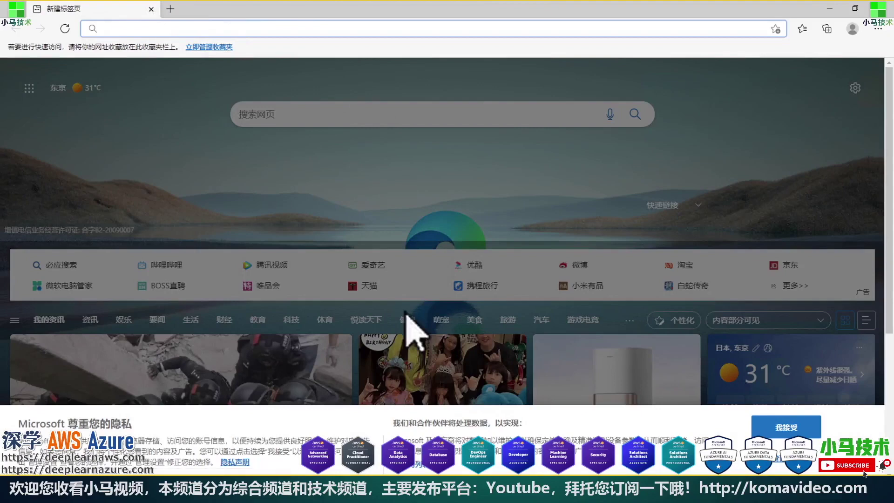
click(786, 425)
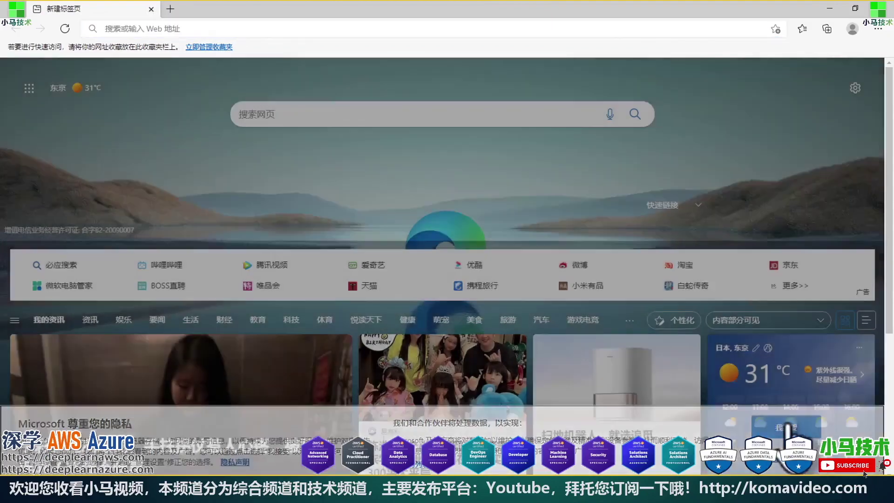
Browse the news feed on Edge's new tab page and close the browser.
scroll(594, 414, down, 2)
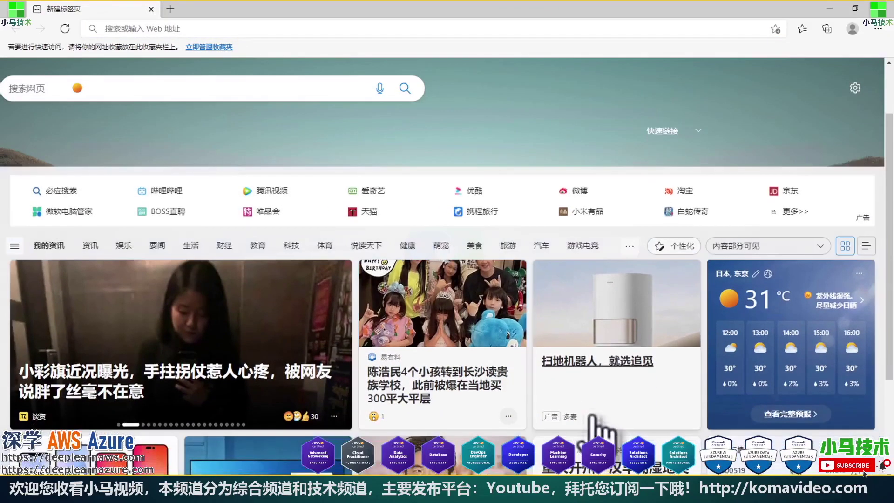
scroll(597, 421, down, 4)
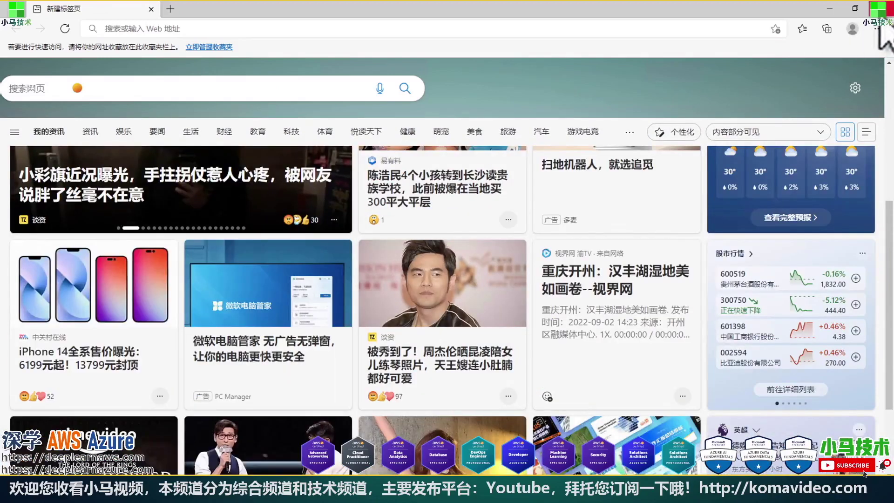
click(881, 8)
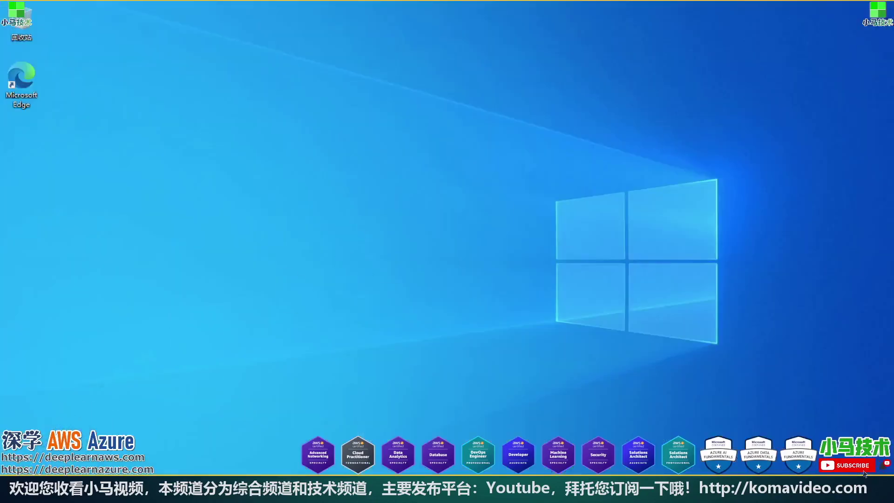
End the virtual machine's Windows session using its power options.
key(super)
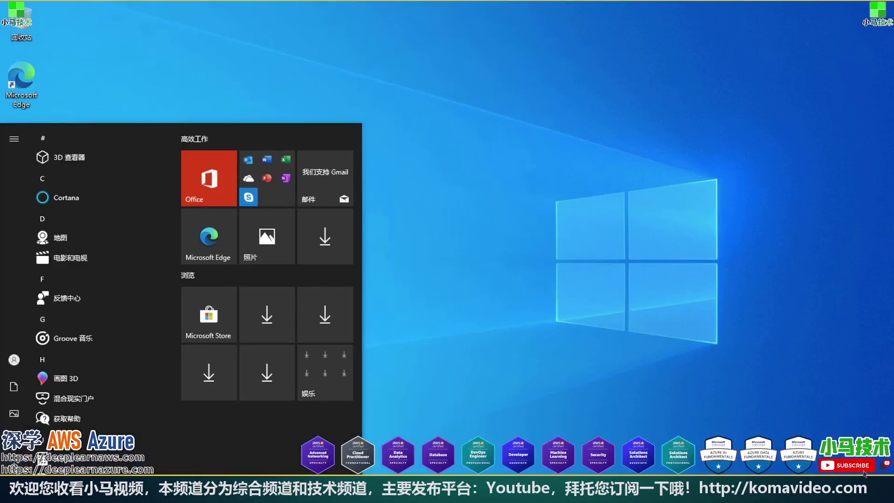
mouse_move(14, 463)
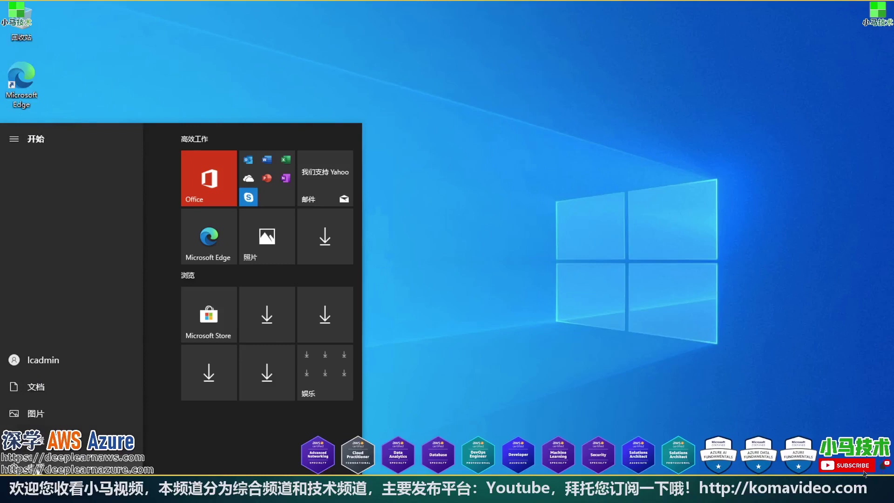
click(14, 463)
click(33, 421)
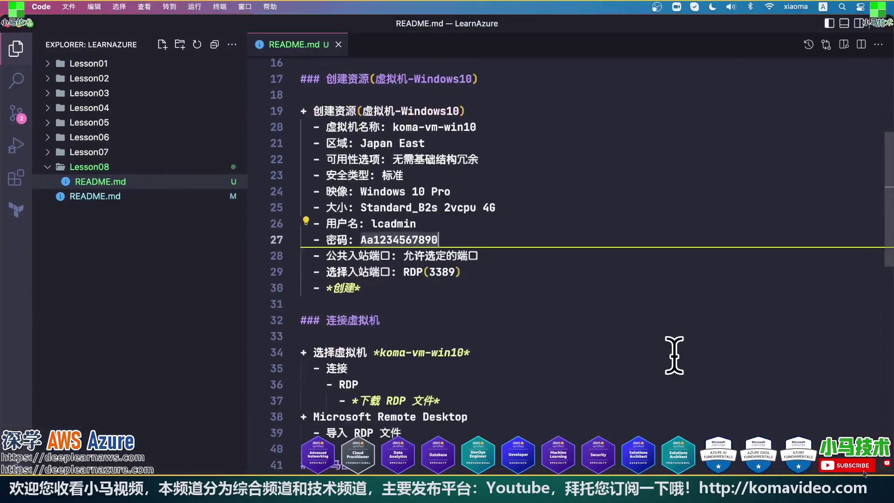
Review the virtual machine creation and connection steps in the Lesson08 README and return to its title line.
scroll(674, 354, down, 5)
scroll(784, 355, up, 15)
click(517, 57)
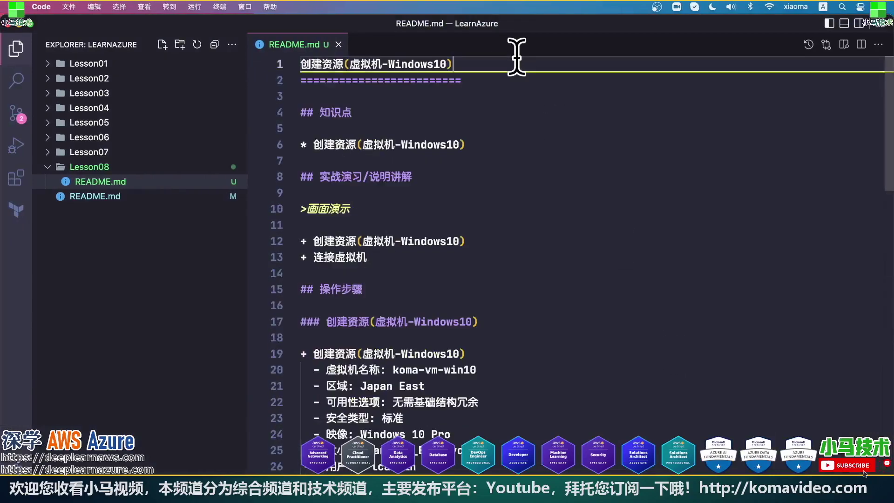